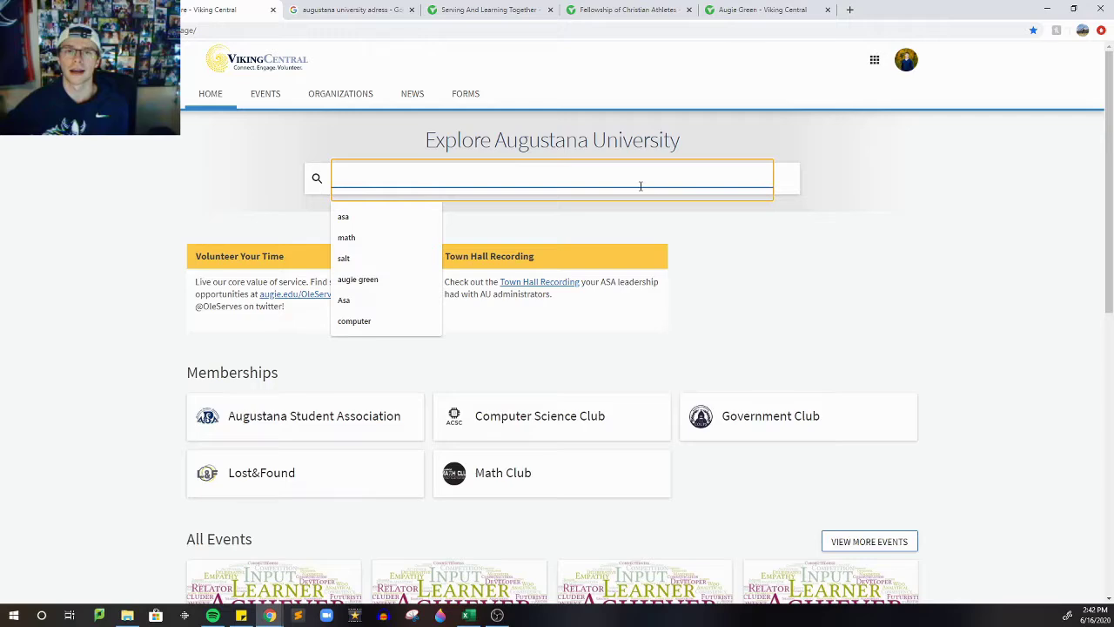
- Pick the recent 'asa' search, open Augustana Student Association, and show its organization tools
{"action": "left_click", "coordinate": [378, 220]}
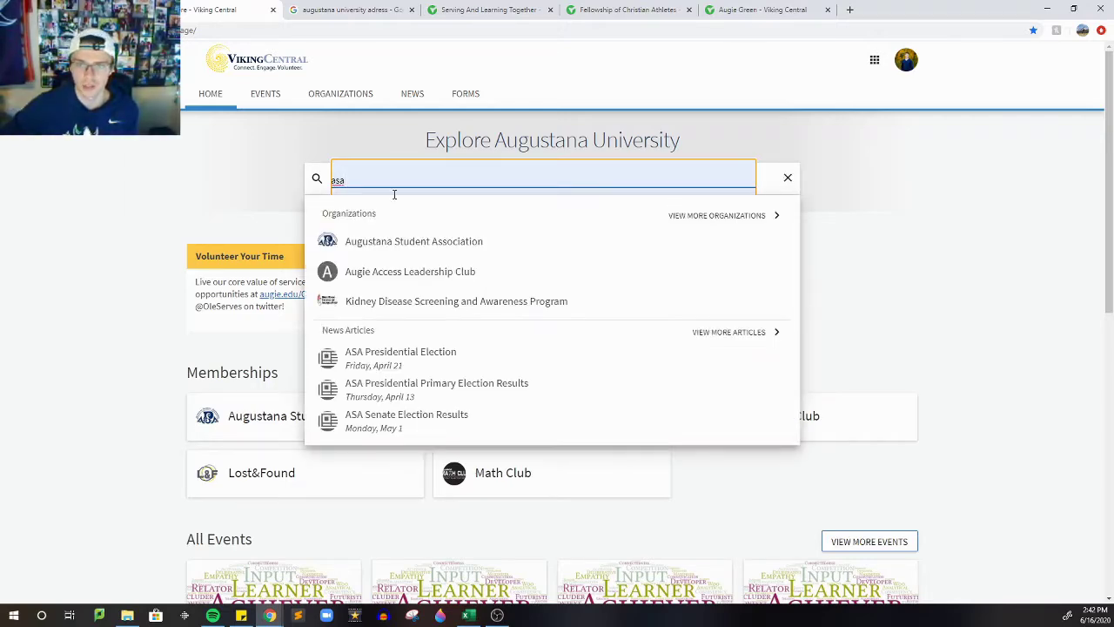
{"action": "left_click", "coordinate": [362, 244]}
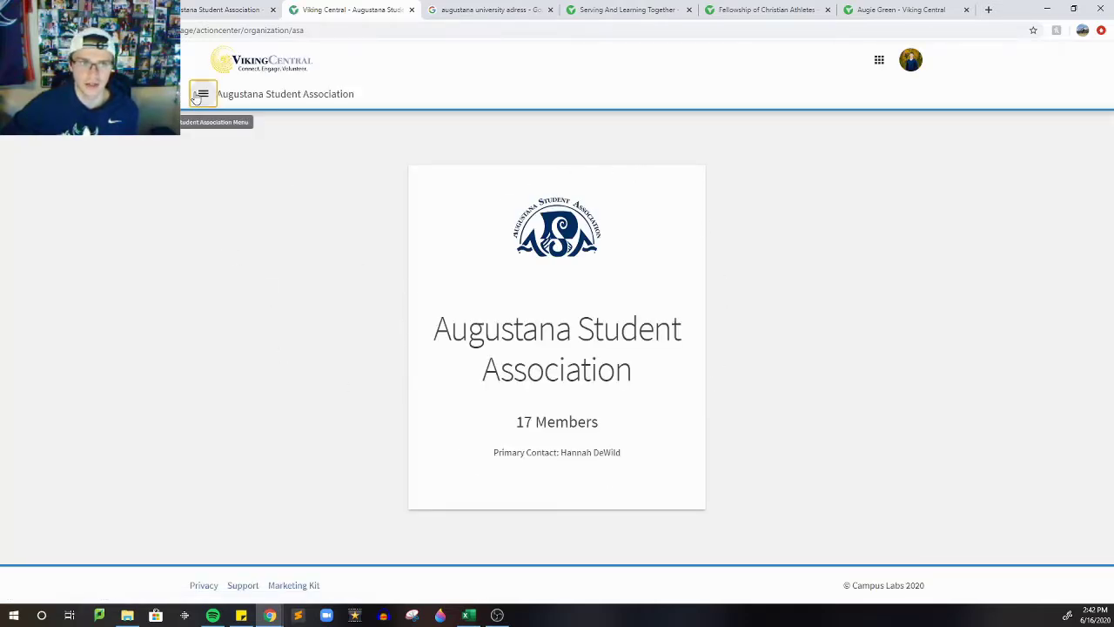
{"action": "left_click", "coordinate": [200, 94]}
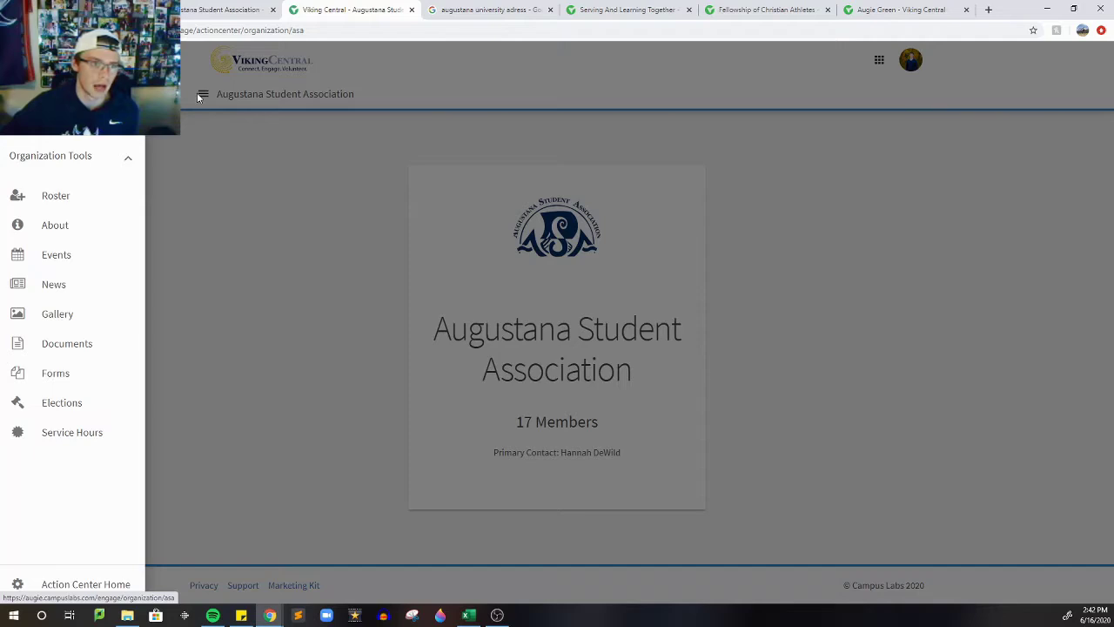
- Scroll through the ASA roster's 17 members, then go to Invite People
{"action": "left_click", "coordinate": [82, 203]}
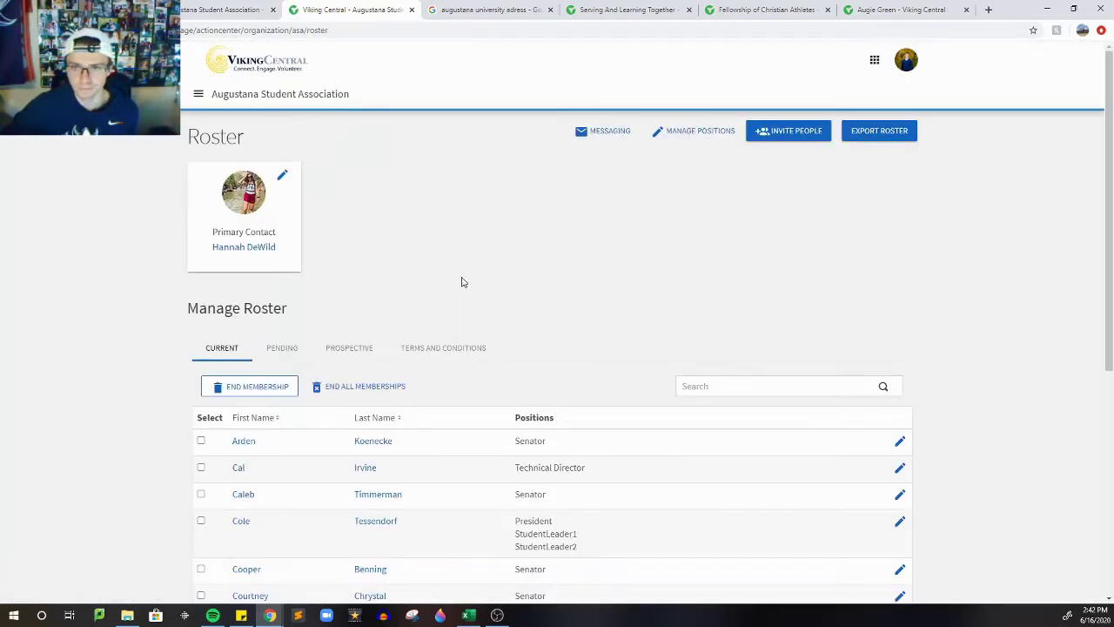
{"action": "scroll", "coordinate": [492, 273], "scroll_direction": "down", "scroll_amount": 3}
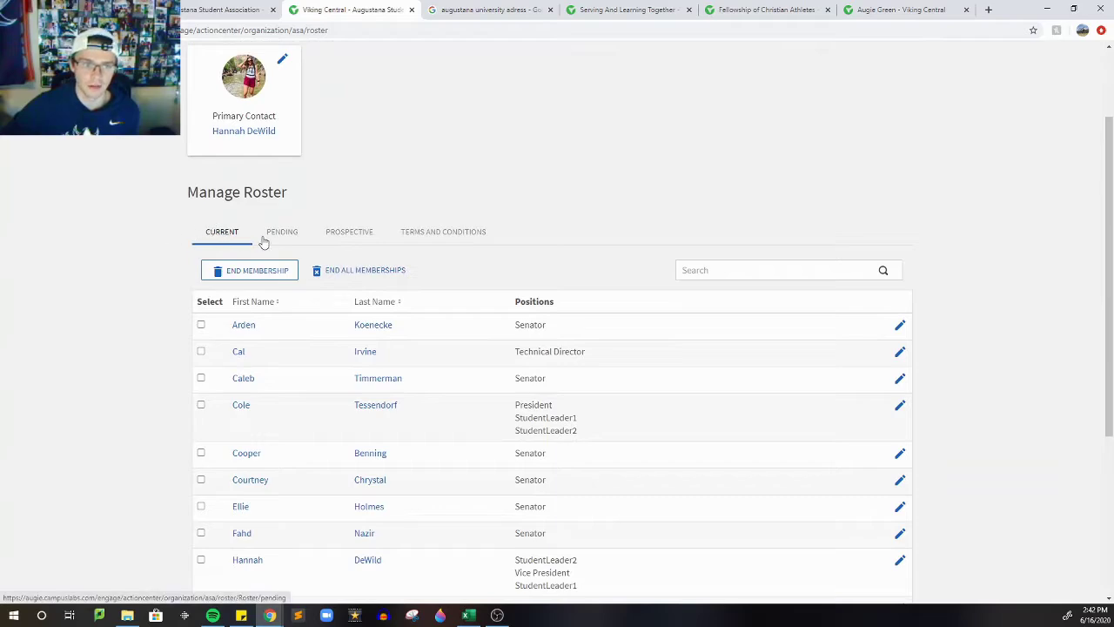
{"action": "scroll", "coordinate": [202, 241], "scroll_direction": "down", "scroll_amount": 2}
{"action": "scroll", "coordinate": [165, 409], "scroll_direction": "down", "scroll_amount": 2}
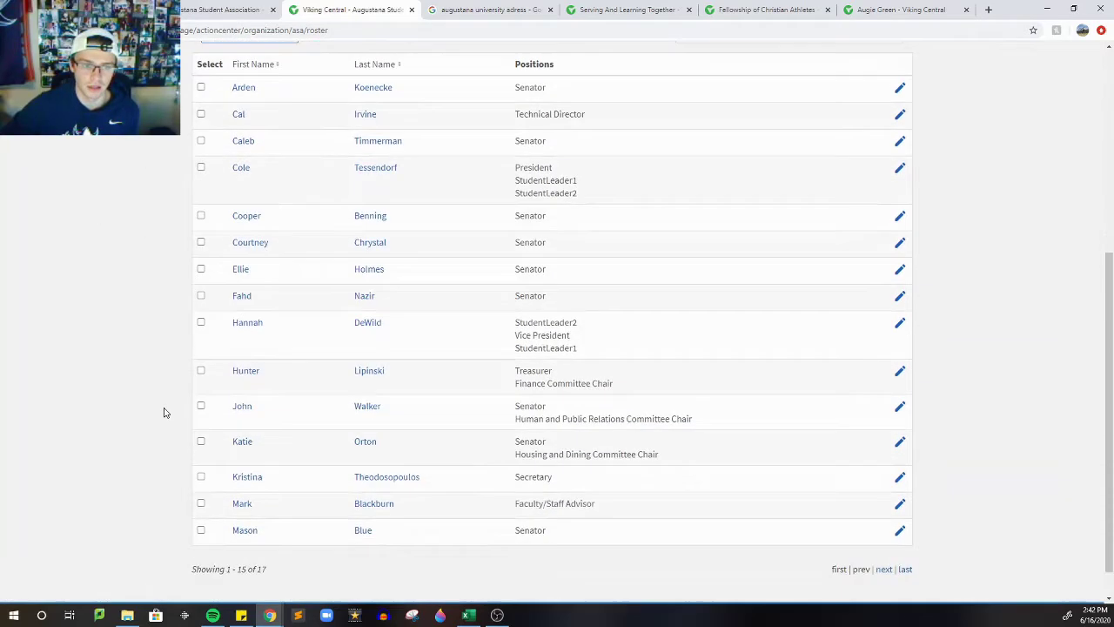
{"action": "scroll", "coordinate": [145, 509], "scroll_direction": "up", "scroll_amount": 3}
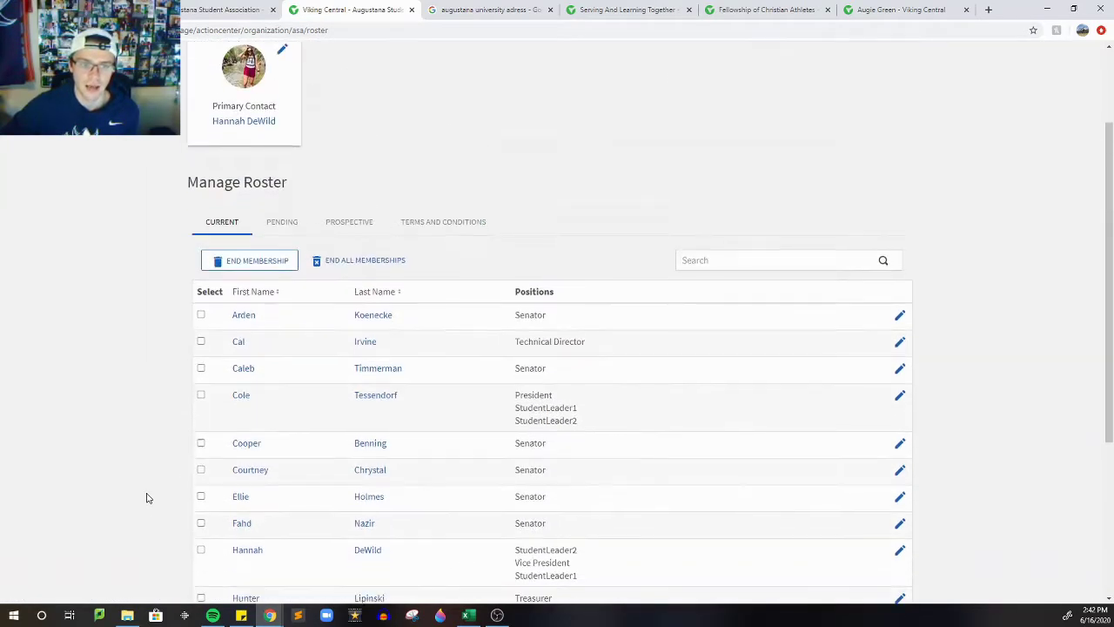
{"action": "scroll", "coordinate": [145, 496], "scroll_direction": "down", "scroll_amount": 2}
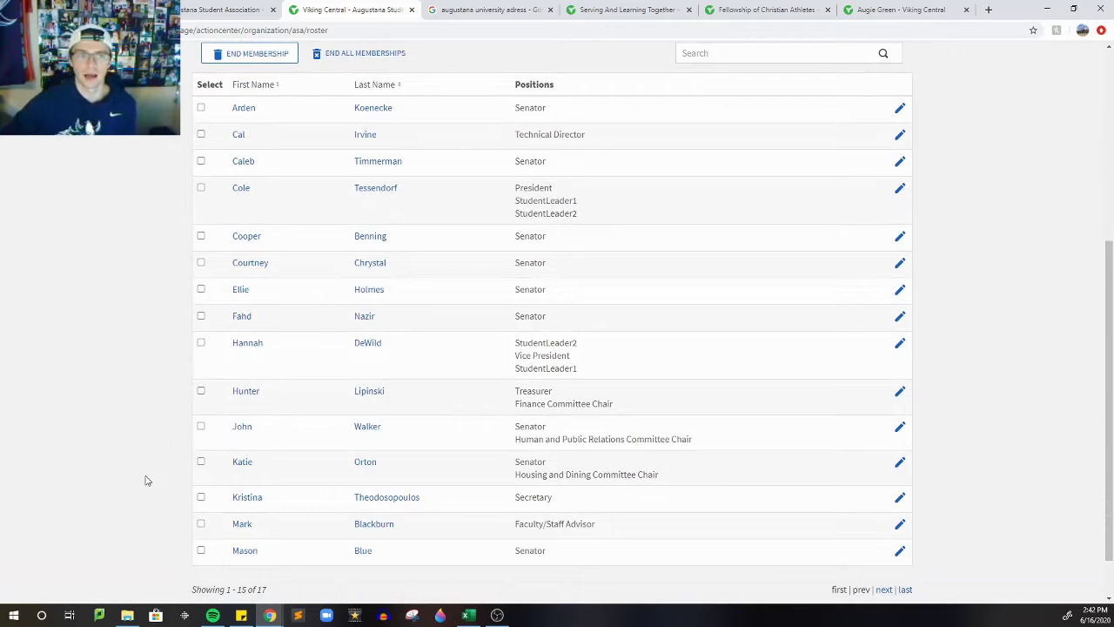
{"action": "scroll", "coordinate": [139, 472], "scroll_direction": "up", "scroll_amount": 4}
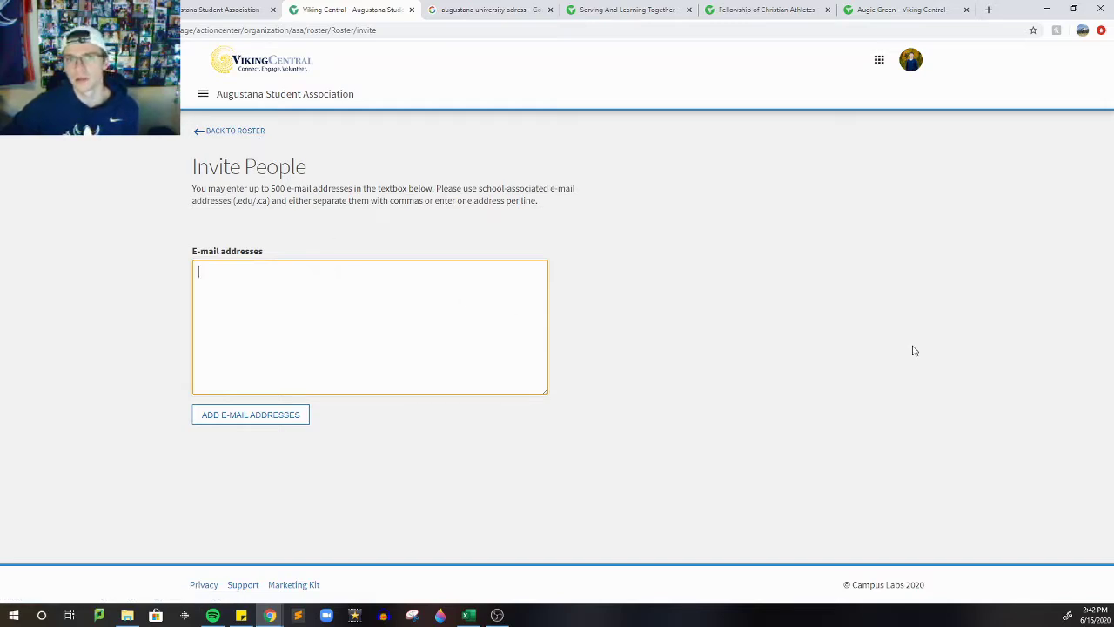
{"action": "left_click", "coordinate": [228, 132]}
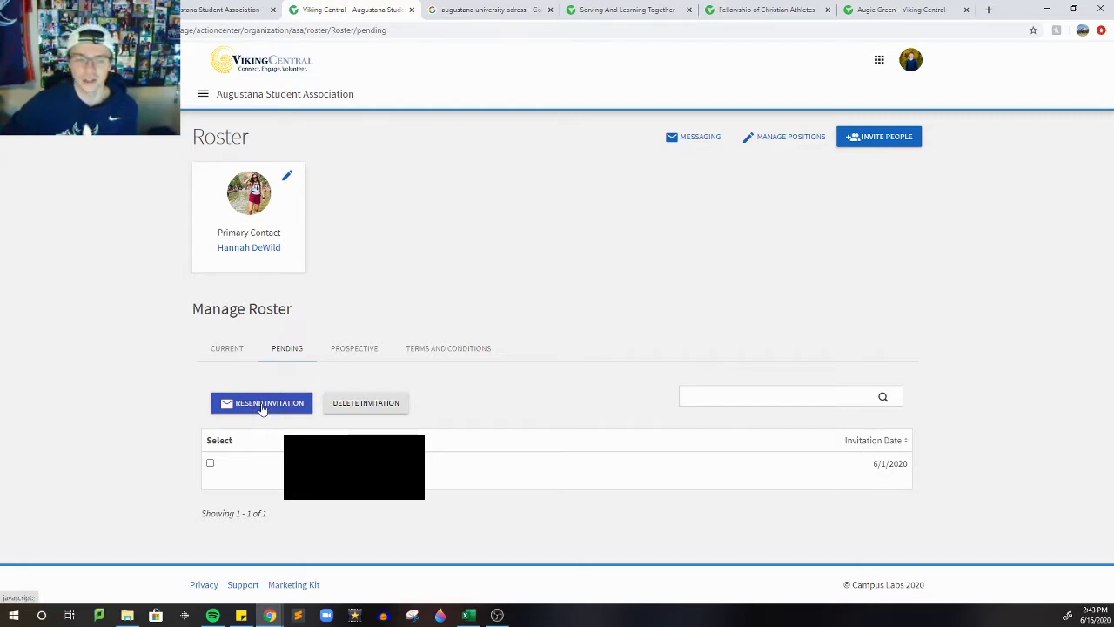
- Check the roster's Prospective members, then bring up the organization's About settings
{"action": "left_click", "coordinate": [355, 351]}
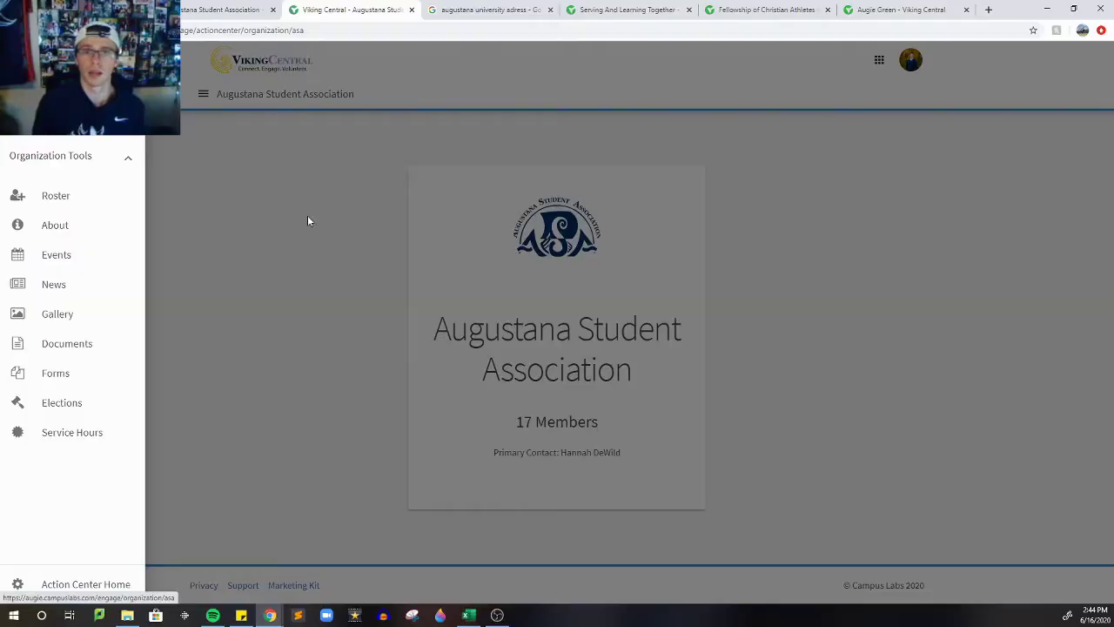
{"action": "left_click", "coordinate": [91, 226]}
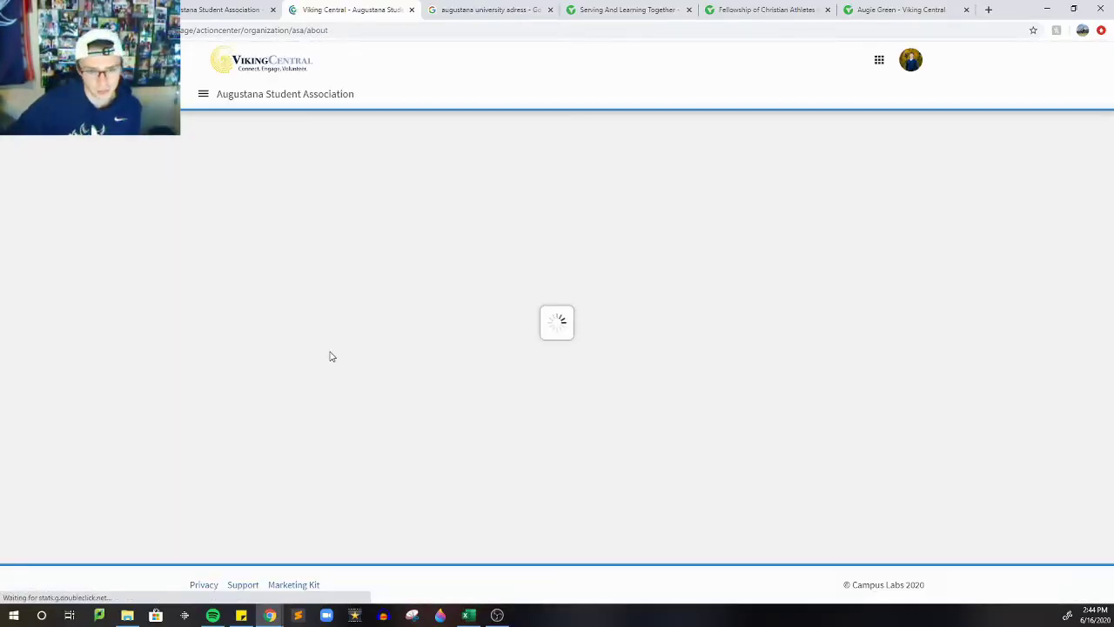
- Scroll to the ASA's Organization Details, then switch to its public organization page
{"action": "scroll", "coordinate": [841, 510], "scroll_direction": "down", "scroll_amount": 1}
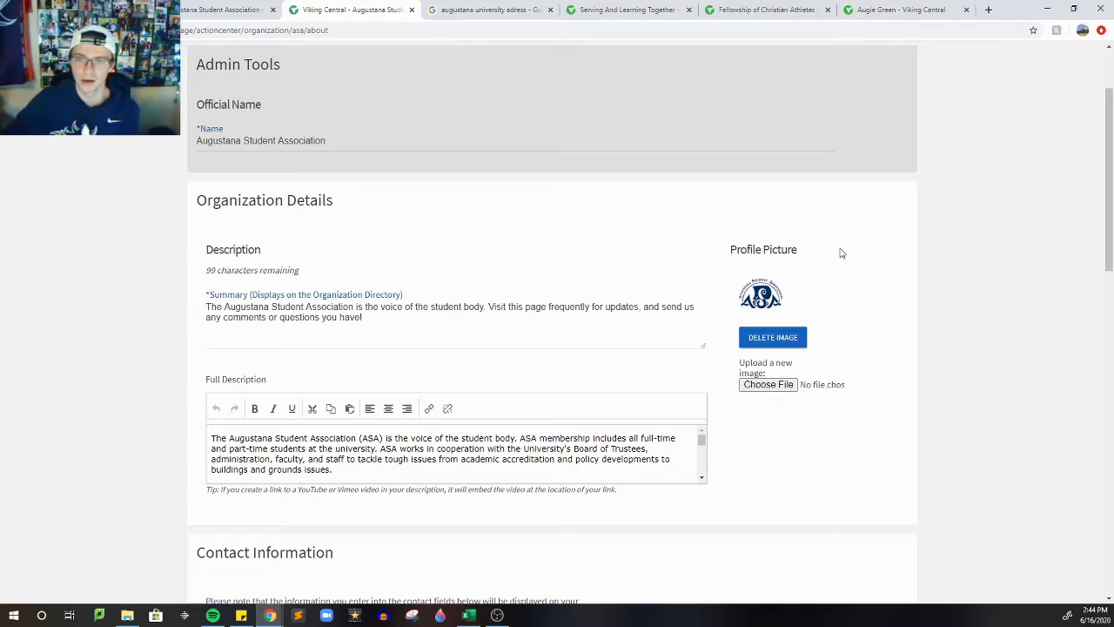
{"action": "scroll", "coordinate": [658, 432], "scroll_direction": "down", "scroll_amount": 1}
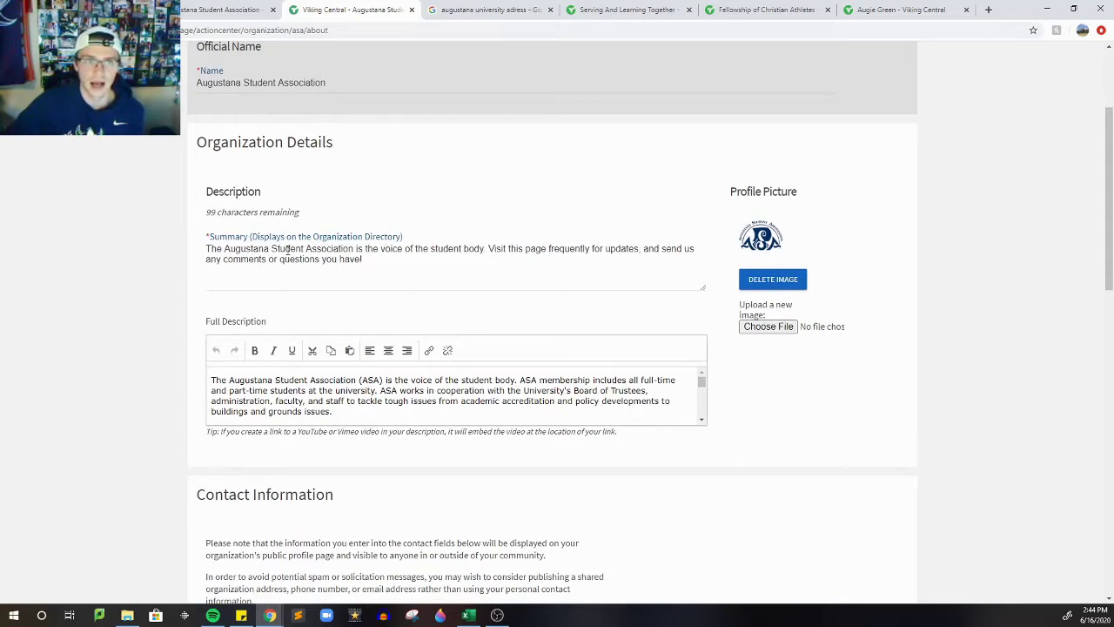
{"action": "left_click", "coordinate": [14, 30]}
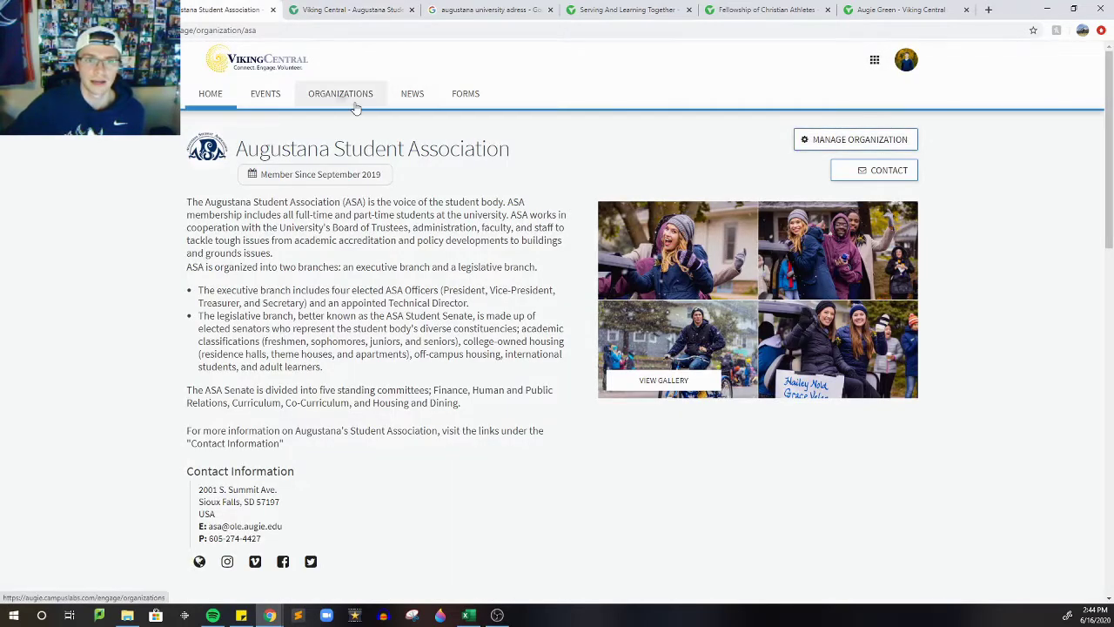
{"action": "left_click", "coordinate": [352, 103]}
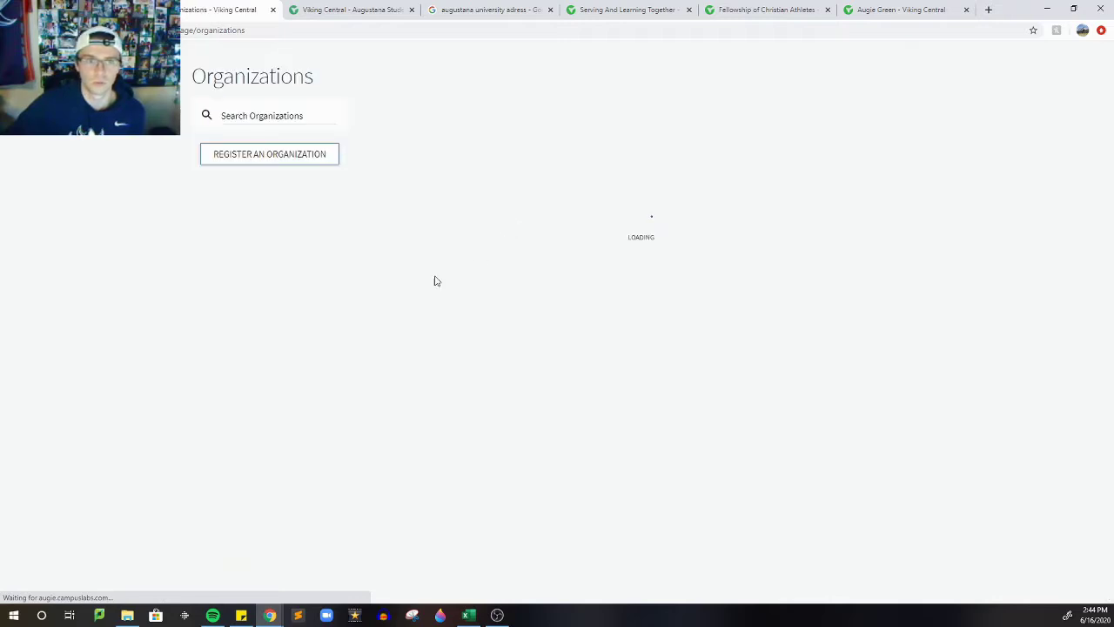
{"action": "left_click", "coordinate": [303, 189]}
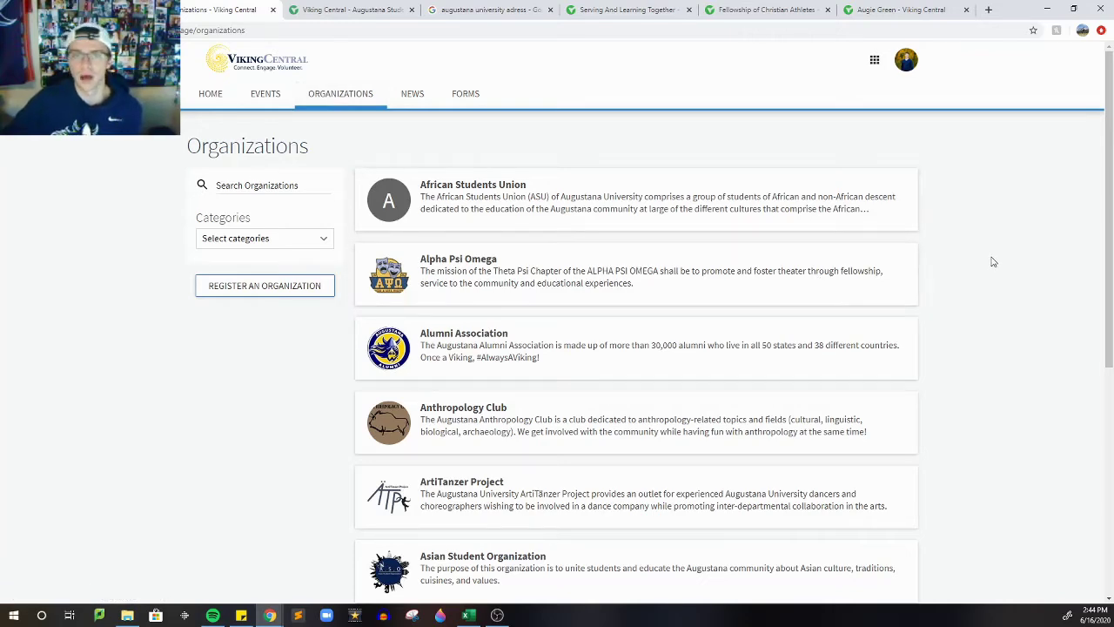
{"action": "left_click", "coordinate": [315, 7]}
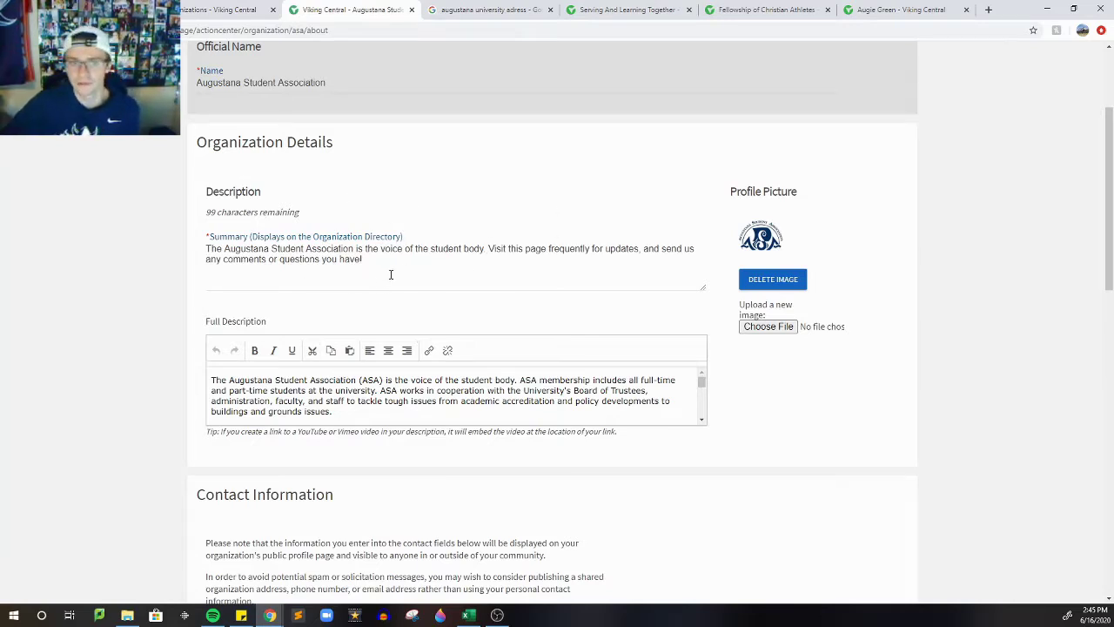
{"action": "scroll", "coordinate": [136, 323], "scroll_direction": "down", "scroll_amount": 2}
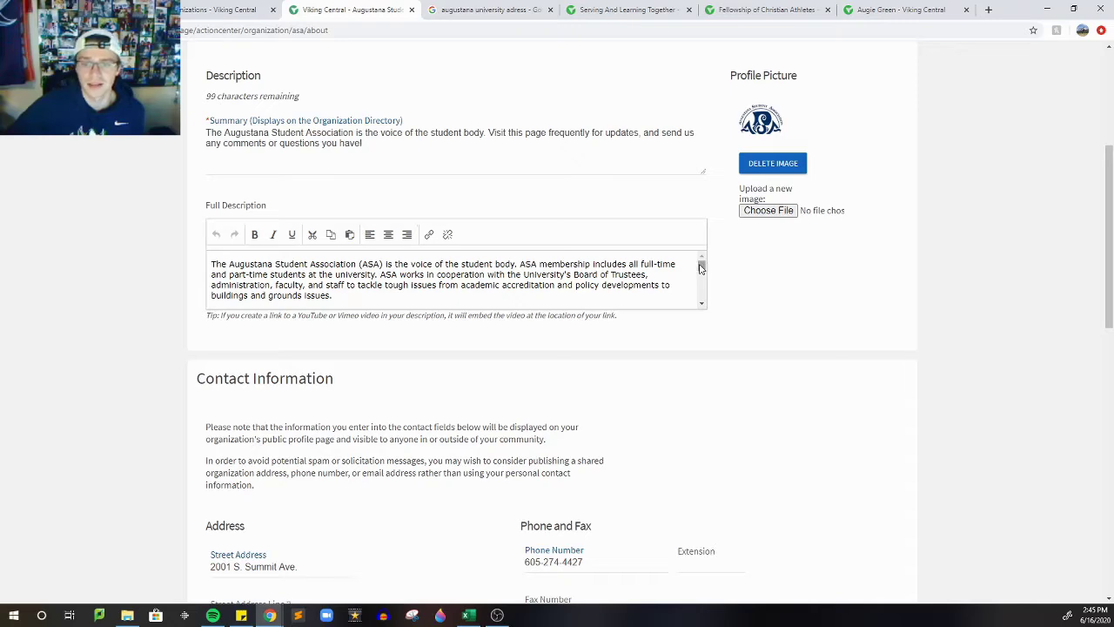
{"action": "mouse_move", "coordinate": [702, 268]}
{"action": "left_mouse_down"}
{"action": "mouse_move", "coordinate": [704, 292]}
{"action": "mouse_move", "coordinate": [711, 253]}
{"action": "left_mouse_up"}
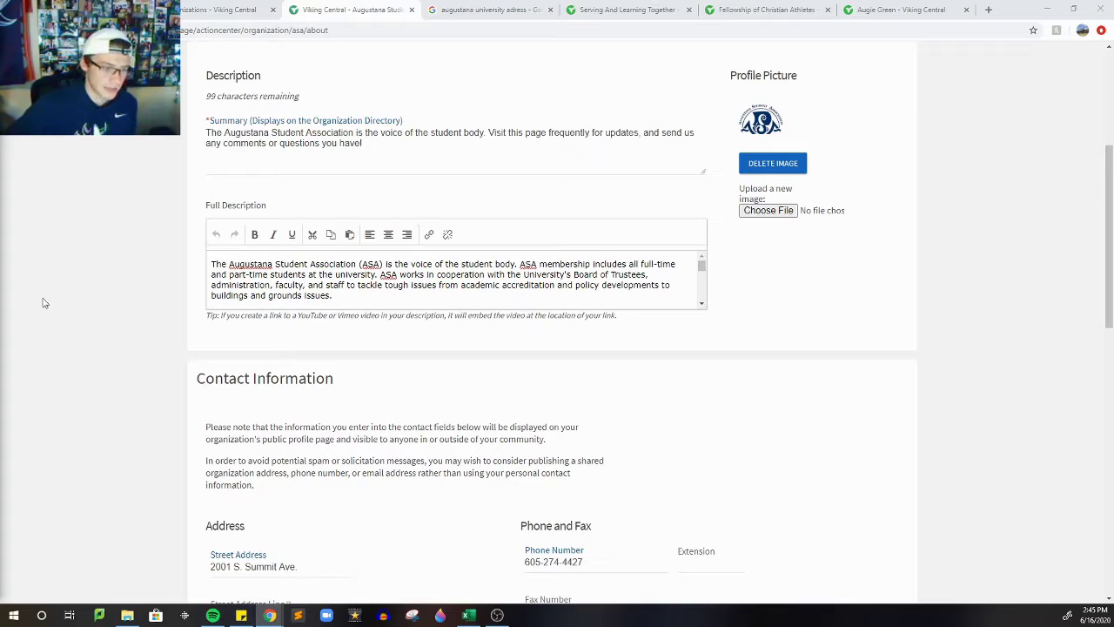
{"action": "left_click", "coordinate": [614, 9]}
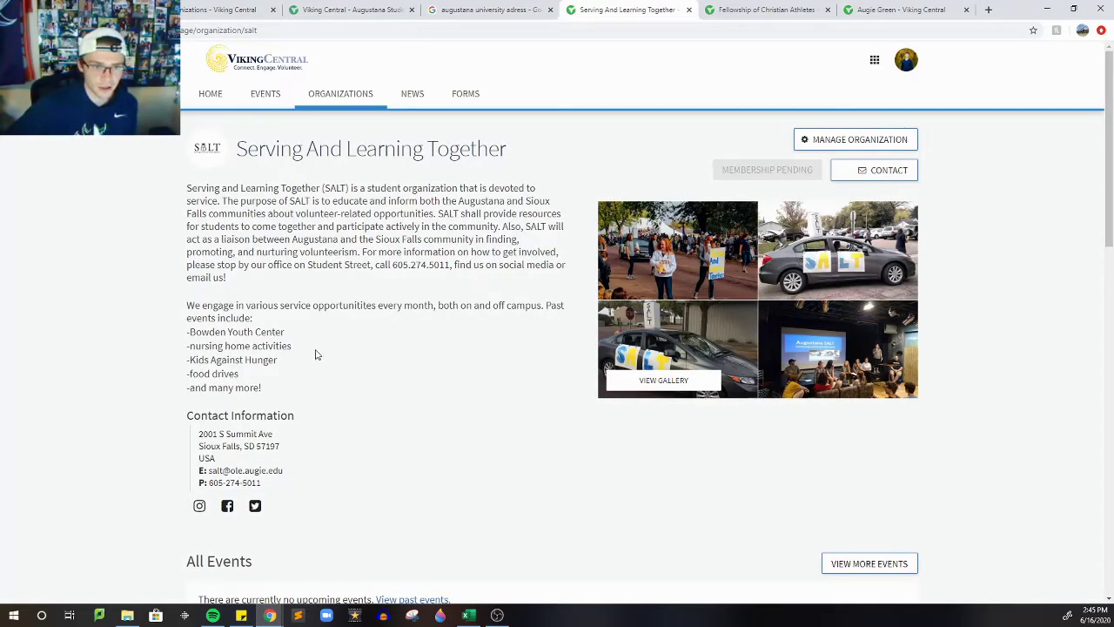
{"action": "left_click", "coordinate": [357, 10]}
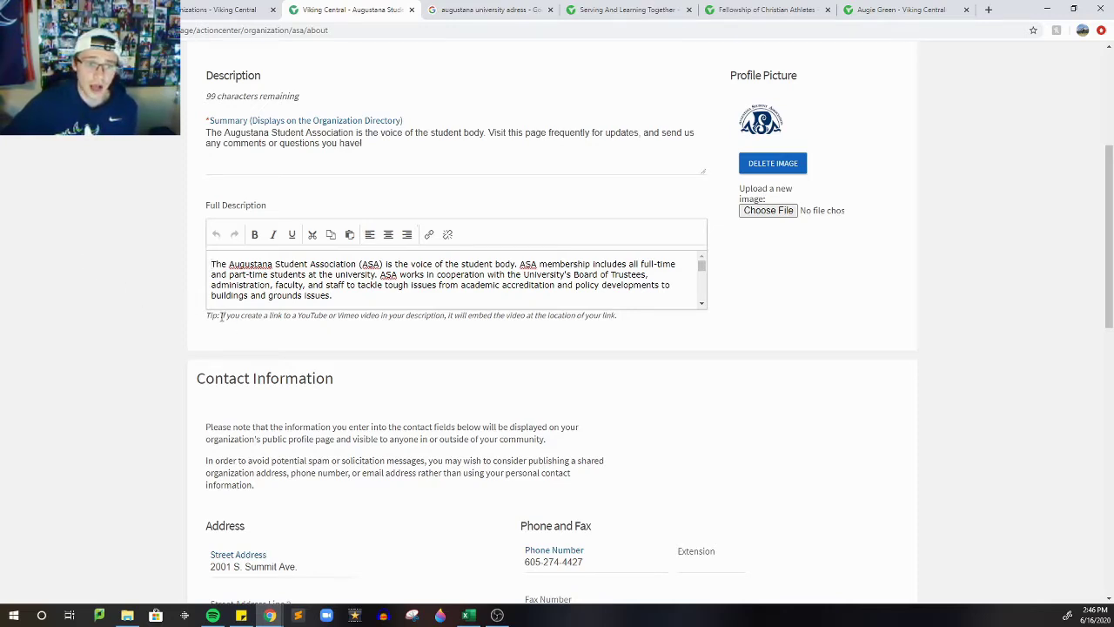
{"action": "left_click_drag", "start_coordinate": [221, 317], "coordinate": [635, 320]}
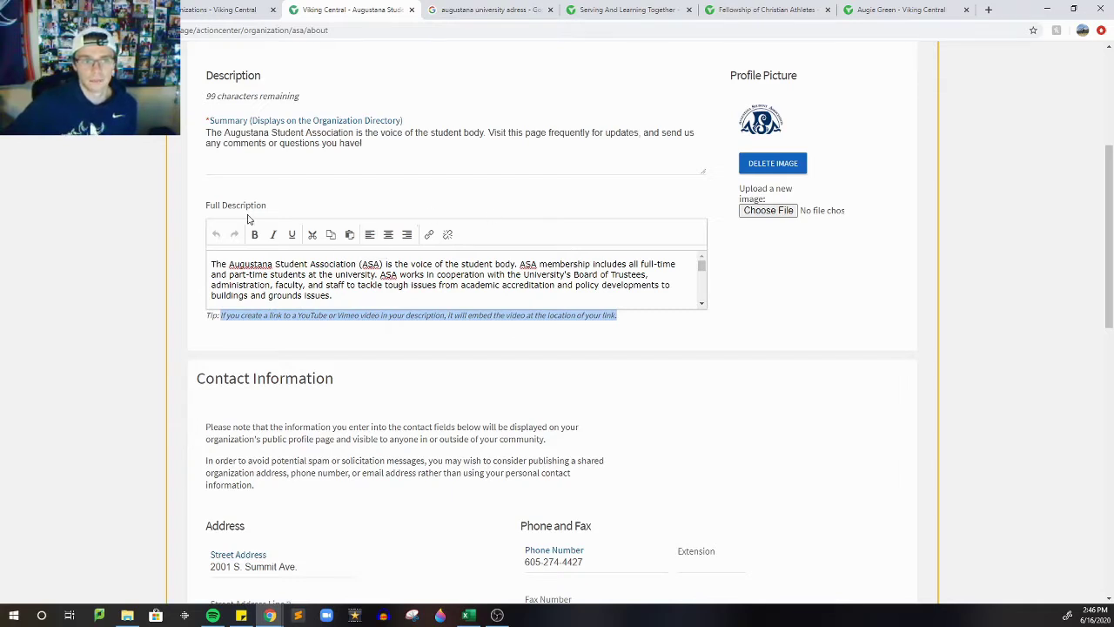
{"action": "left_click", "coordinate": [390, 285]}
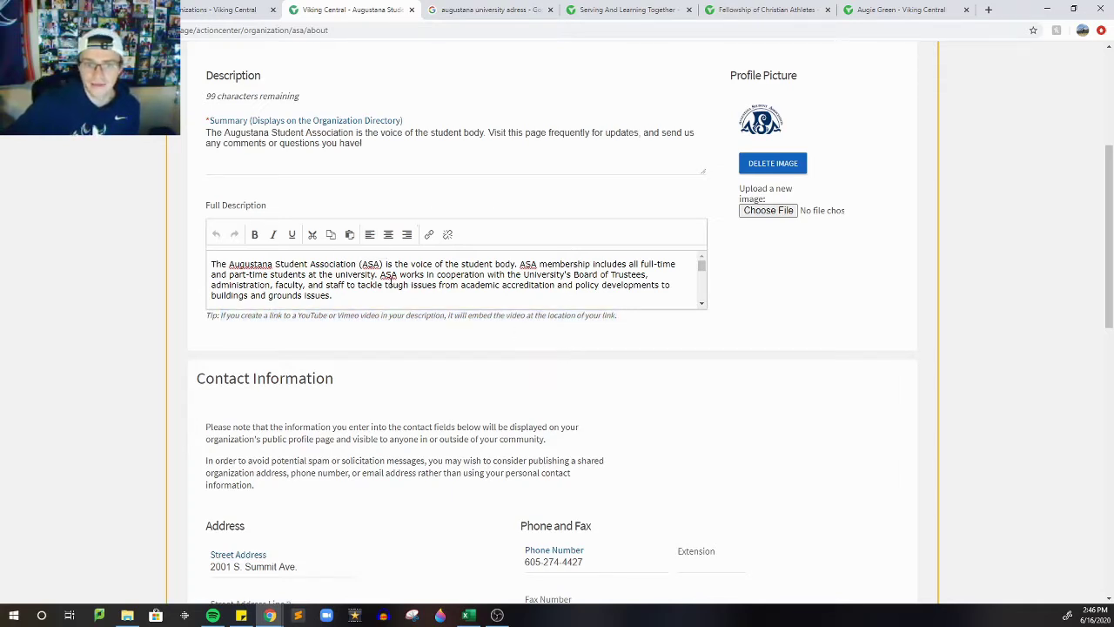
{"action": "left_click_drag", "start_coordinate": [303, 315], "coordinate": [366, 316]}
{"action": "left_click", "coordinate": [363, 316]}
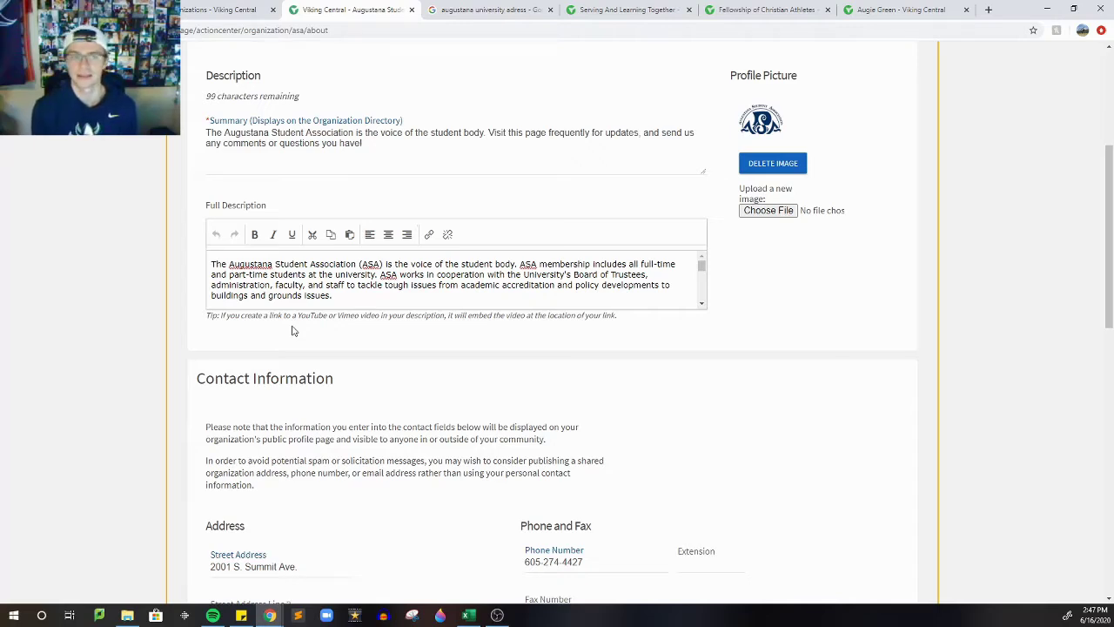
- Review the About page's contact and social media fields
{"action": "scroll", "coordinate": [436, 353], "scroll_direction": "down", "scroll_amount": 2}
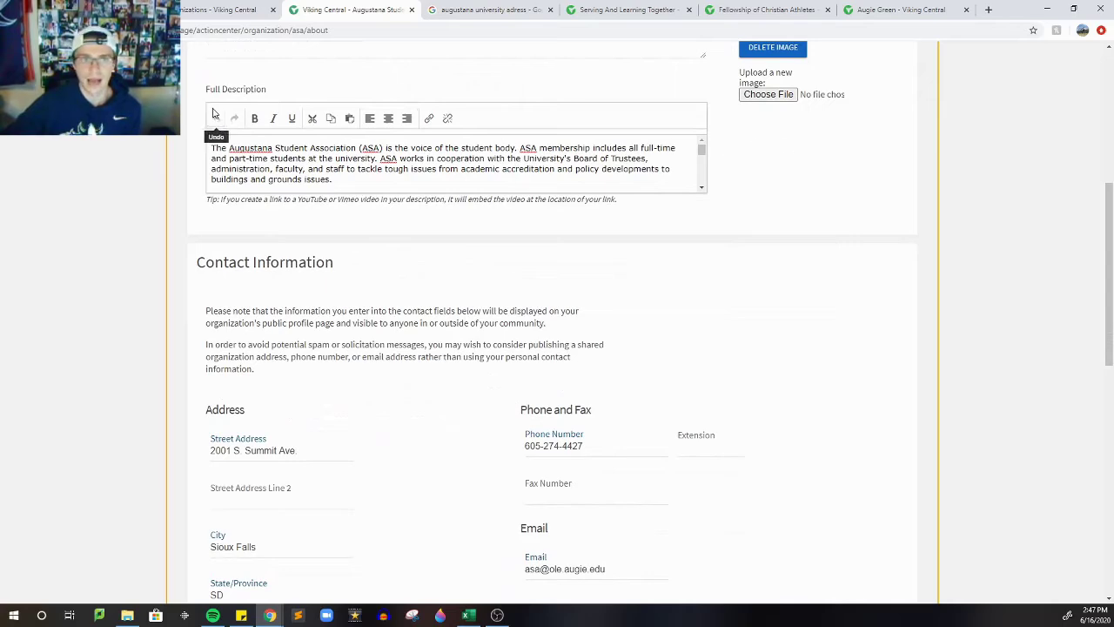
{"action": "scroll", "coordinate": [95, 328], "scroll_direction": "down", "scroll_amount": 2}
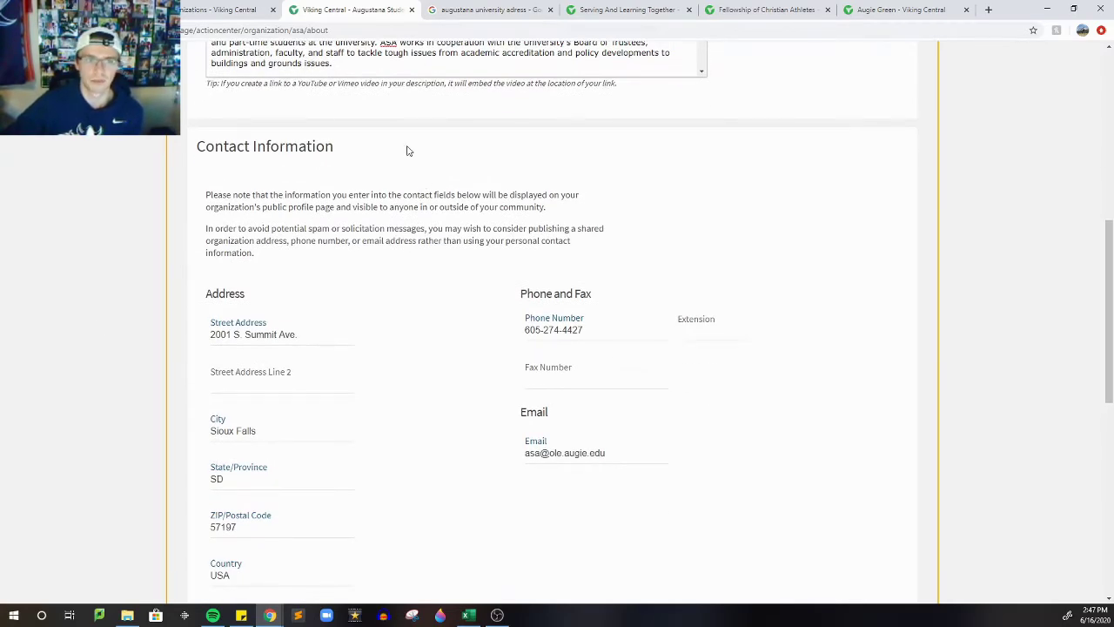
{"action": "scroll", "coordinate": [568, 369], "scroll_direction": "down", "scroll_amount": 6}
{"action": "scroll", "coordinate": [567, 370], "scroll_direction": "down", "scroll_amount": 1}
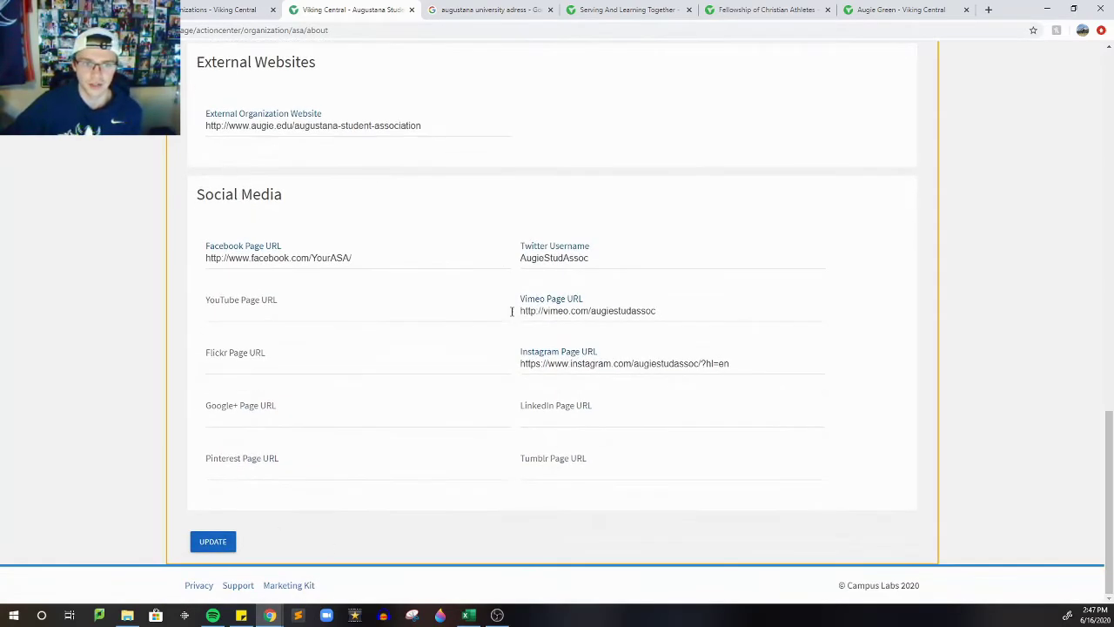
{"action": "scroll", "coordinate": [527, 424], "scroll_direction": "up", "scroll_amount": 1}
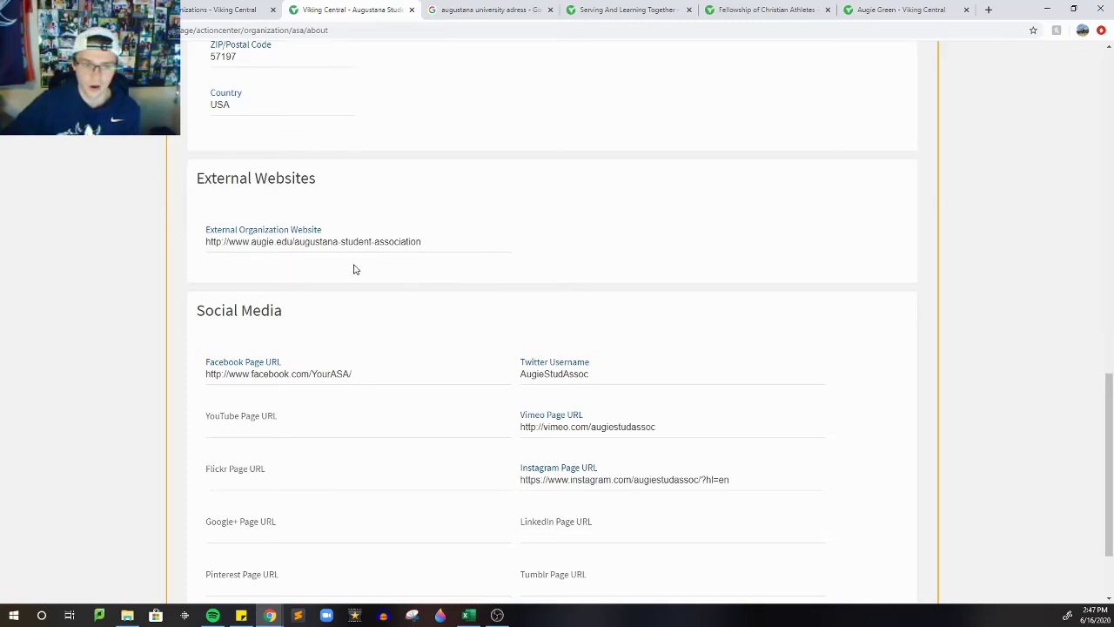
{"action": "scroll", "coordinate": [429, 405], "scroll_direction": "up", "scroll_amount": 5}
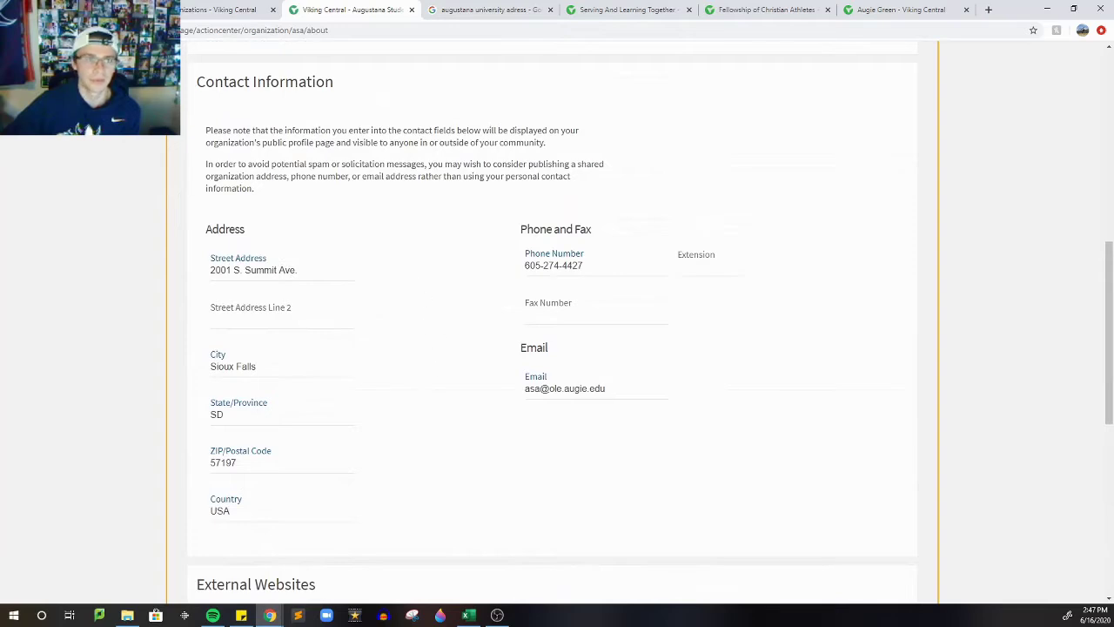
- Look over the association's public profile page, then go to its Events list
{"action": "left_click", "coordinate": [217, 9]}
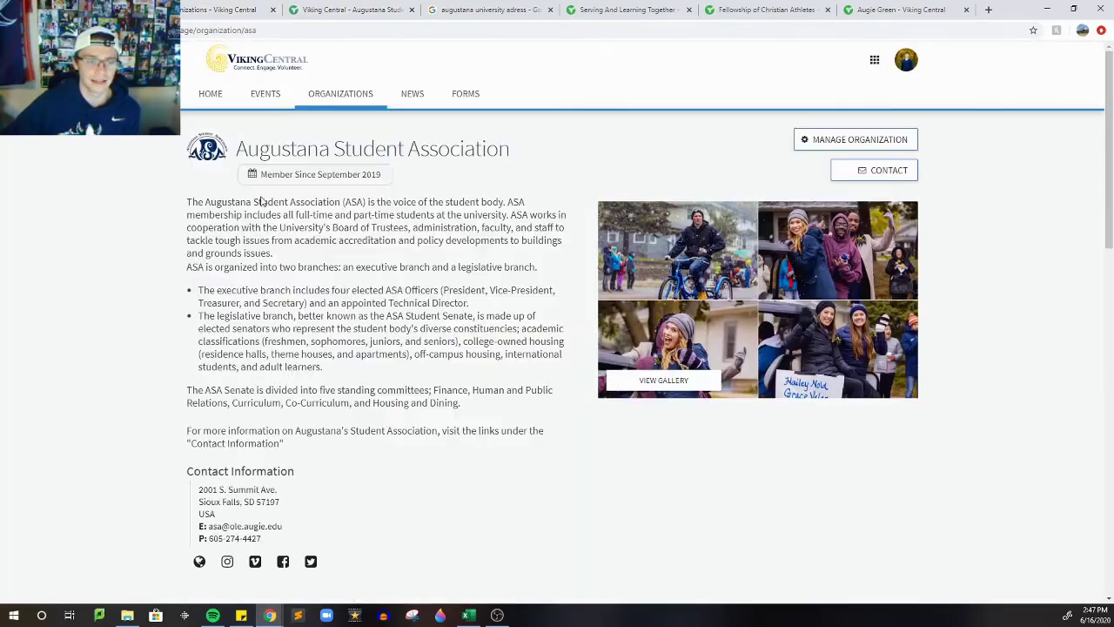
{"action": "scroll", "coordinate": [375, 346], "scroll_direction": "down", "scroll_amount": 2}
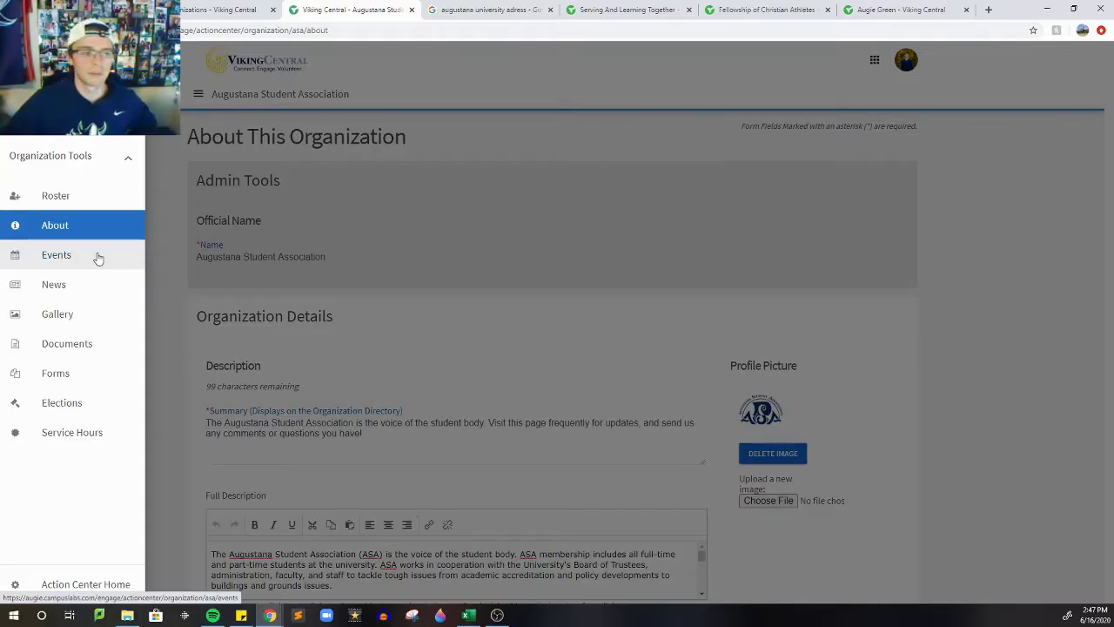
{"action": "left_click", "coordinate": [98, 259]}
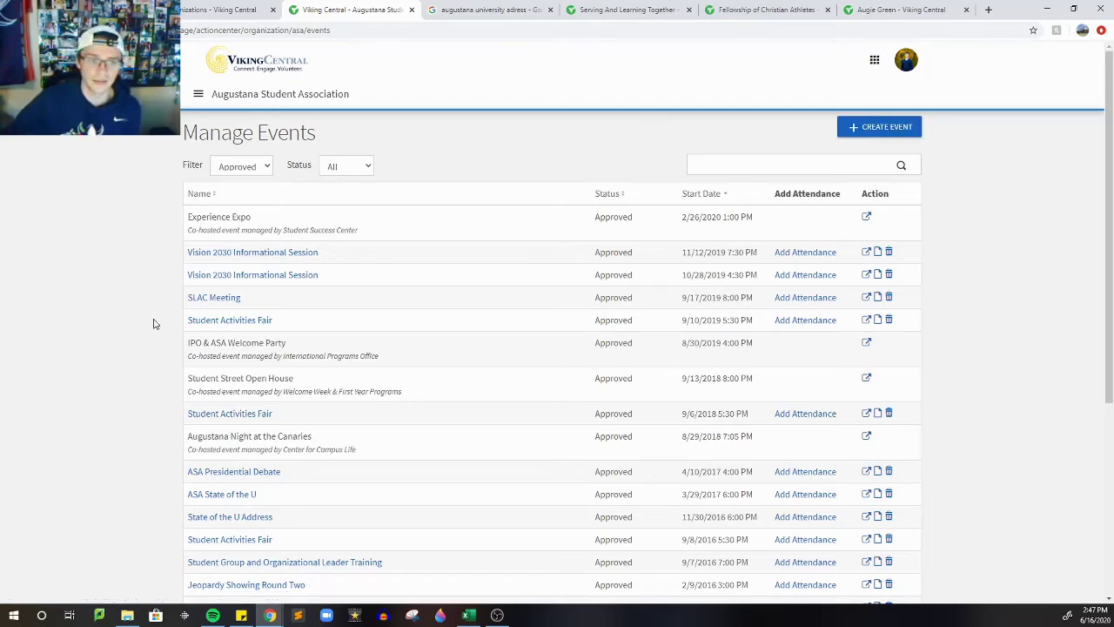
- Open the Student Activities Fair event and bring up its Change Details form
{"action": "left_click", "coordinate": [222, 324]}
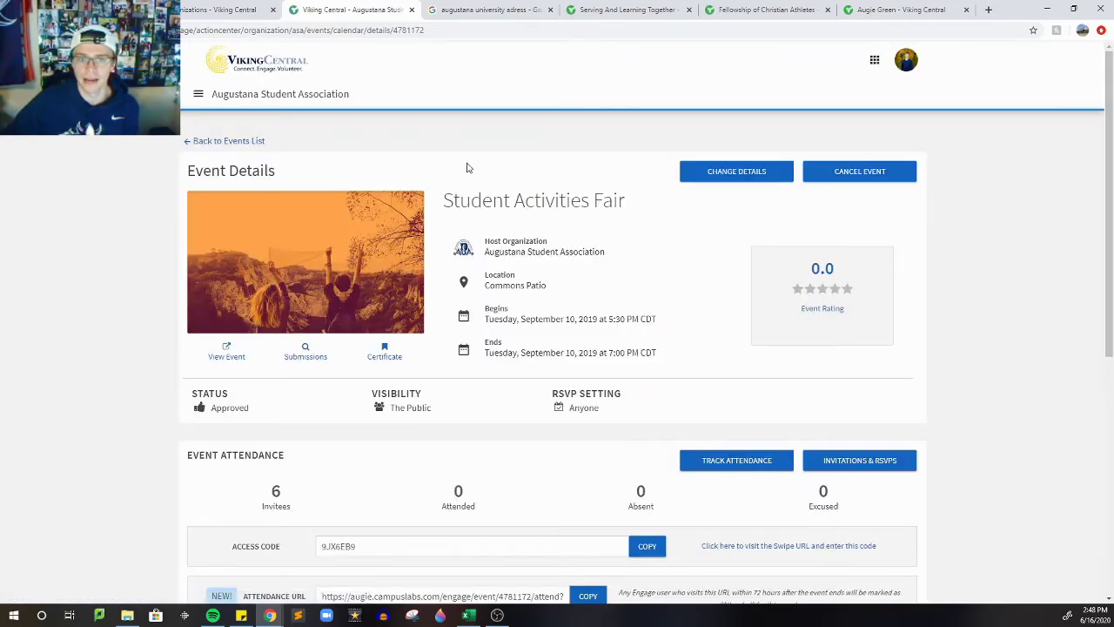
{"action": "left_click", "coordinate": [734, 180]}
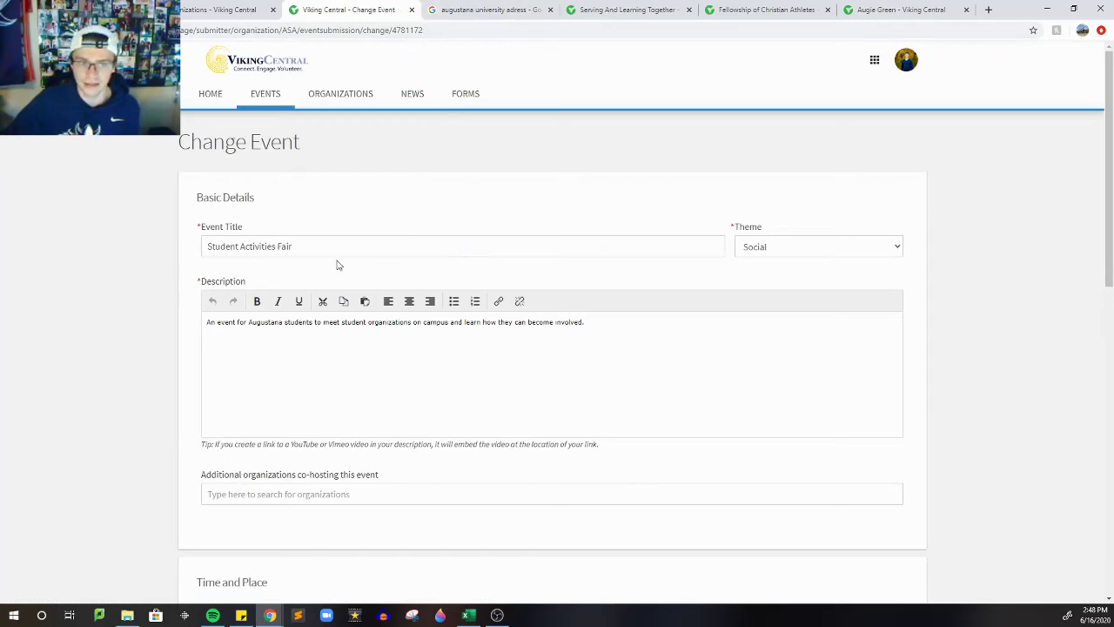
- Open the Student Activities Fair location settings and turn on the event map
{"action": "scroll", "coordinate": [544, 350], "scroll_direction": "down", "scroll_amount": 3}
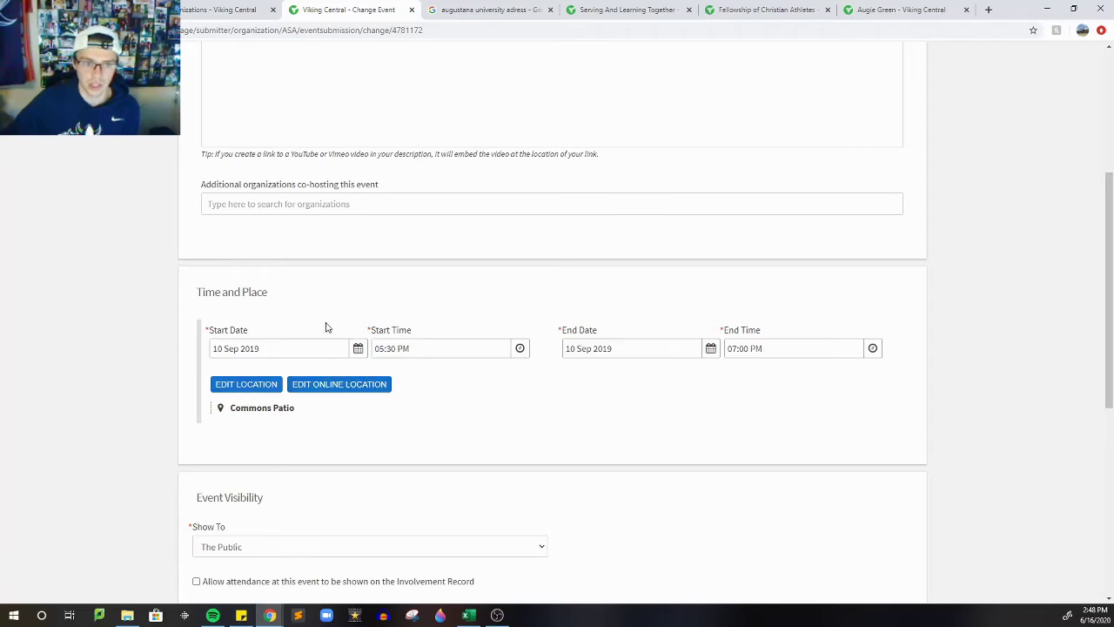
{"action": "scroll", "coordinate": [788, 521], "scroll_direction": "down", "scroll_amount": 4}
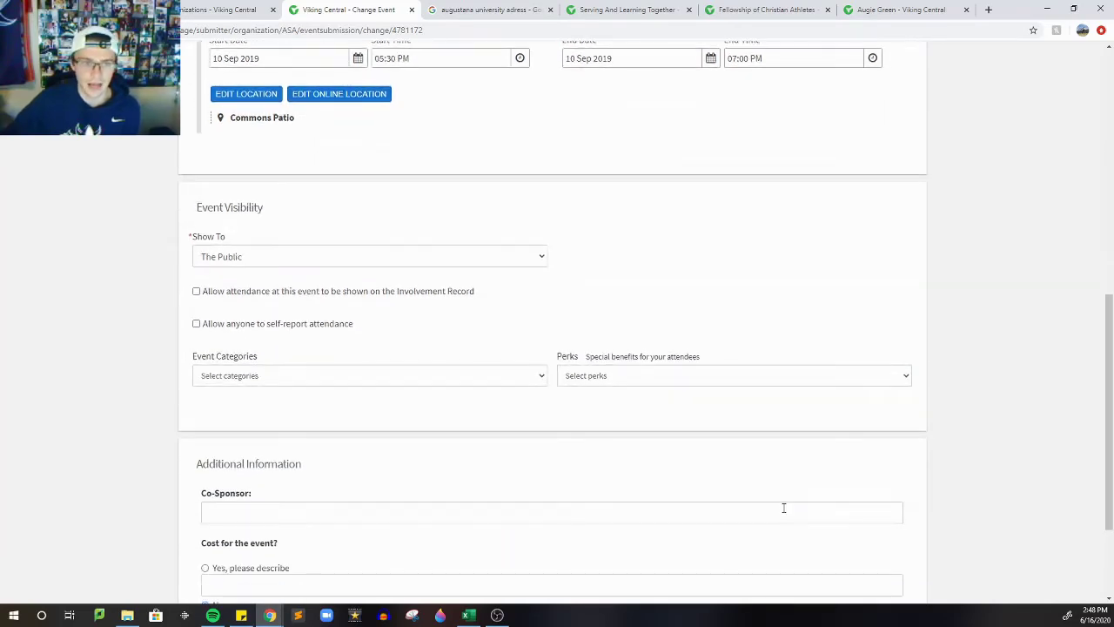
{"action": "scroll", "coordinate": [776, 503], "scroll_direction": "up", "scroll_amount": 1}
{"action": "scroll", "coordinate": [779, 505], "scroll_direction": "down", "scroll_amount": 1}
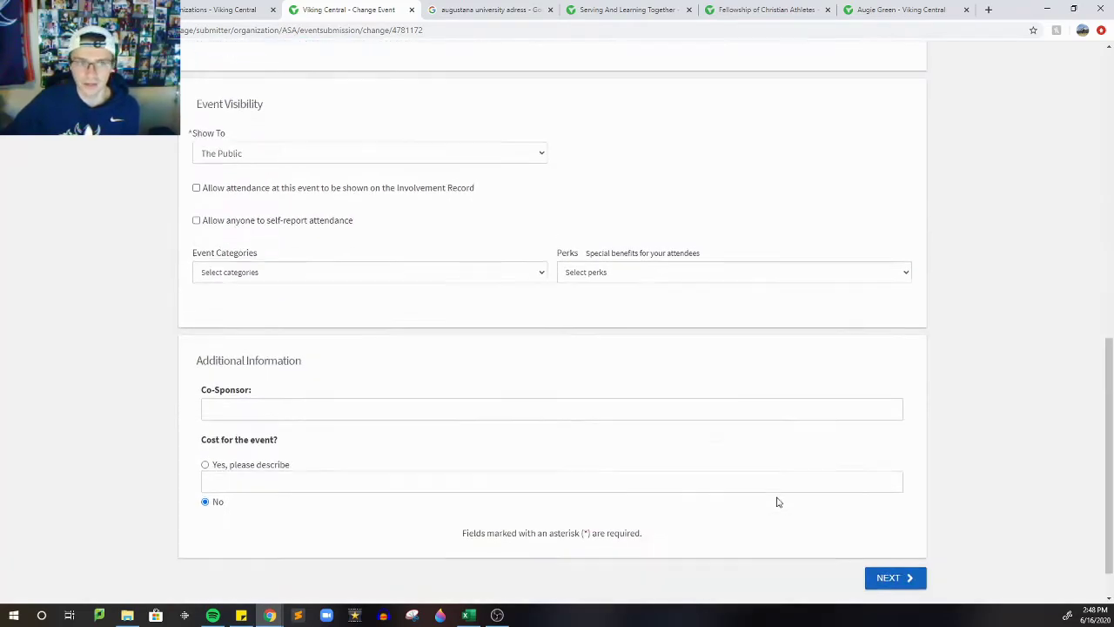
{"action": "scroll", "coordinate": [779, 503], "scroll_direction": "up", "scroll_amount": 4}
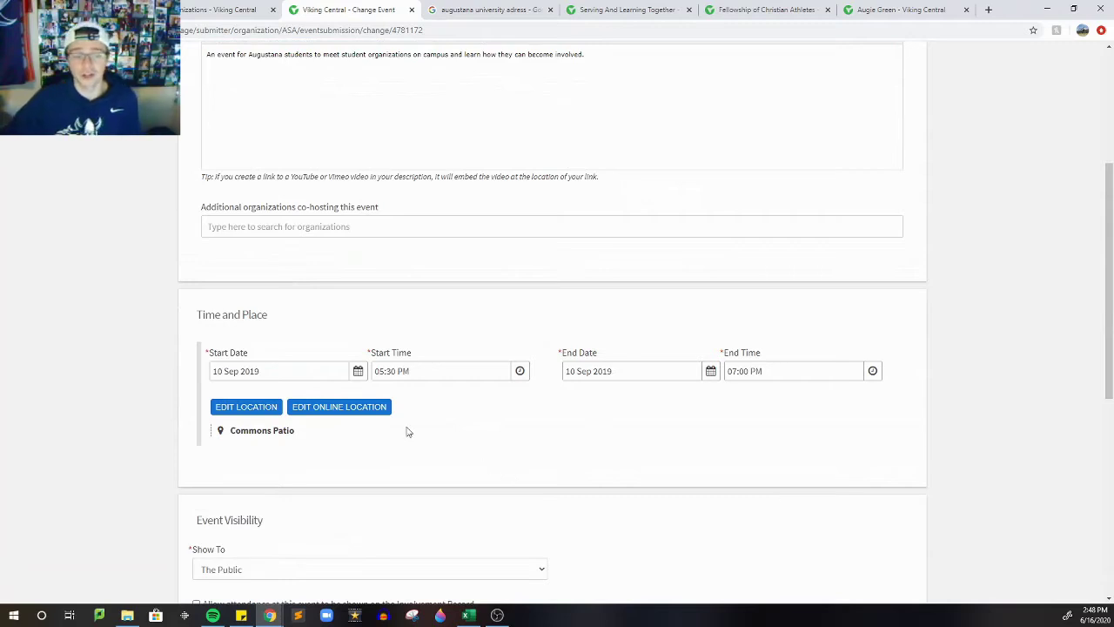
{"action": "left_click", "coordinate": [245, 413]}
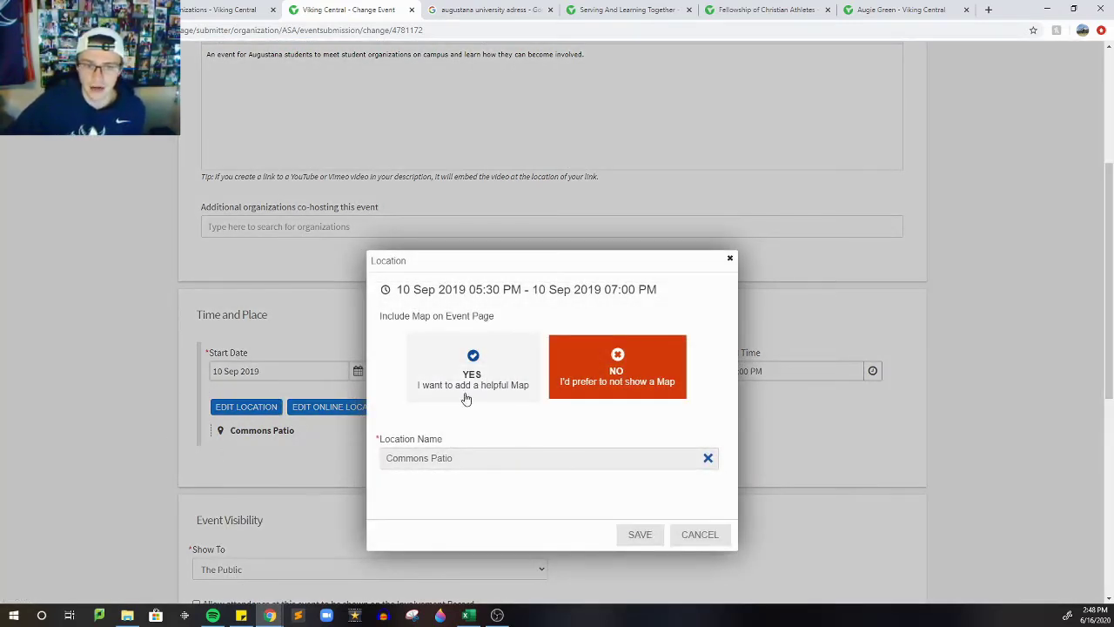
{"action": "left_click", "coordinate": [481, 353]}
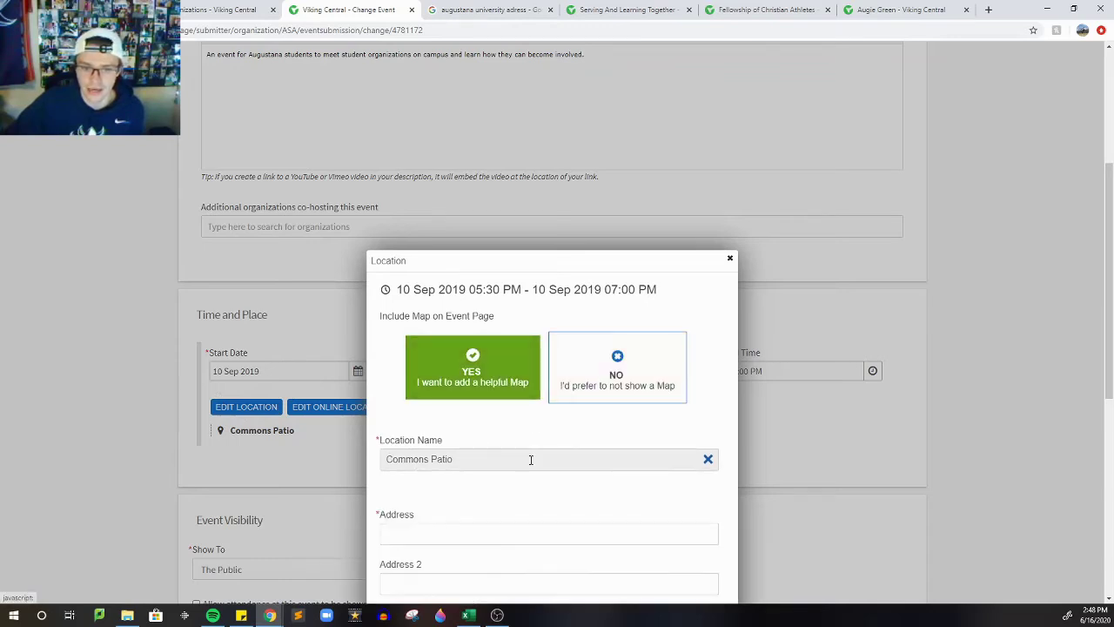
- Paste 2001 S Summit Ave, Sioux Falls, SD 57197 into Address so the map loads
{"action": "scroll", "coordinate": [466, 413], "scroll_direction": "down", "scroll_amount": 2}
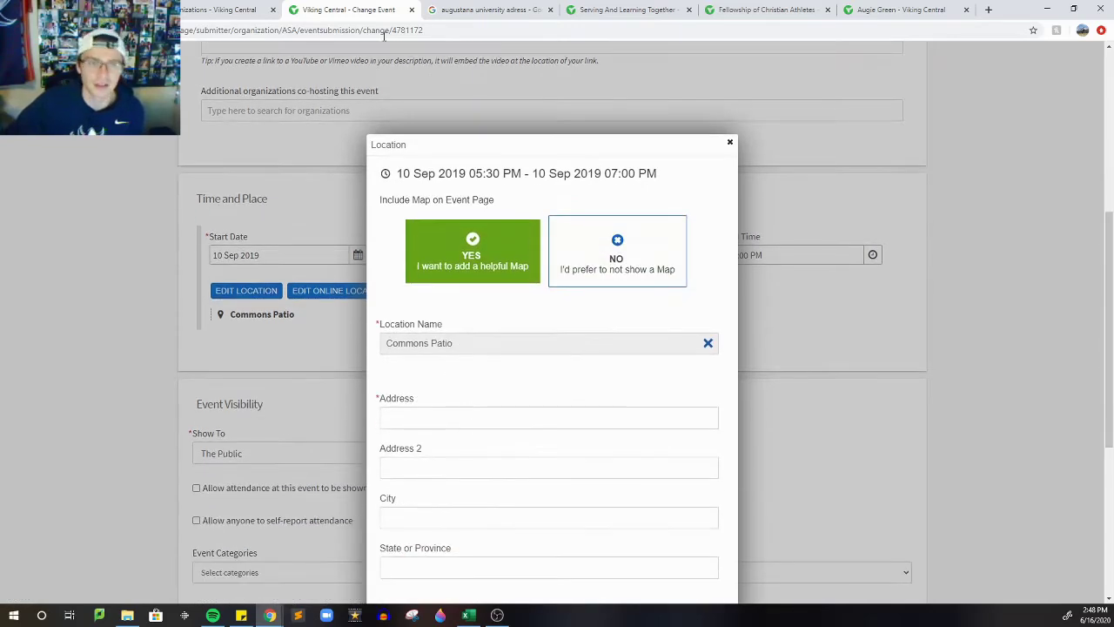
{"action": "left_click", "coordinate": [491, 9]}
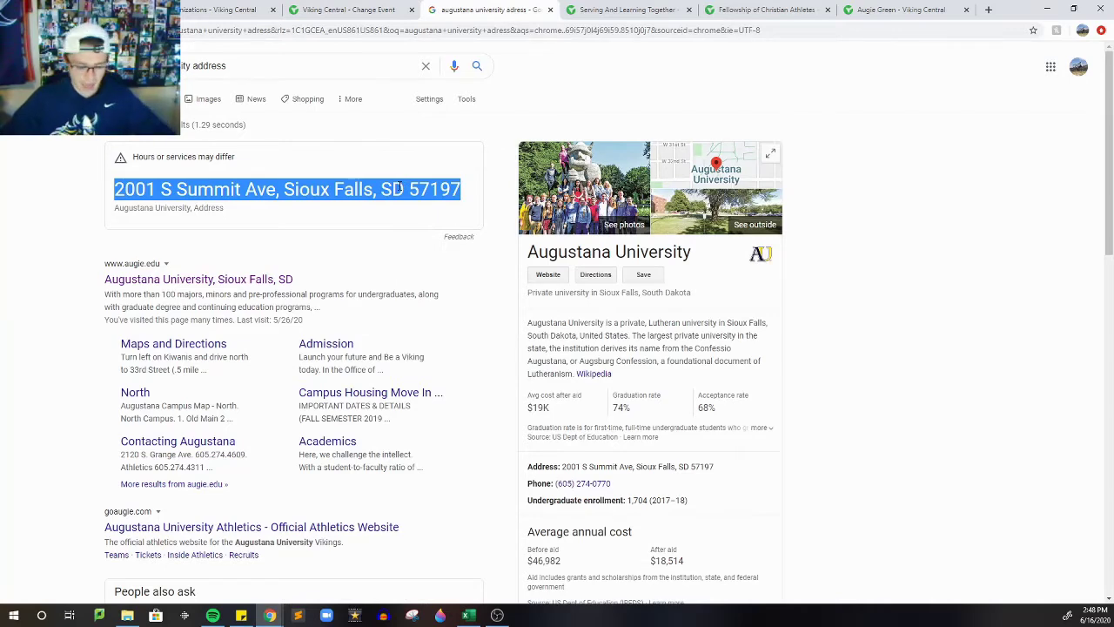
{"action": "left_click", "coordinate": [346, 10]}
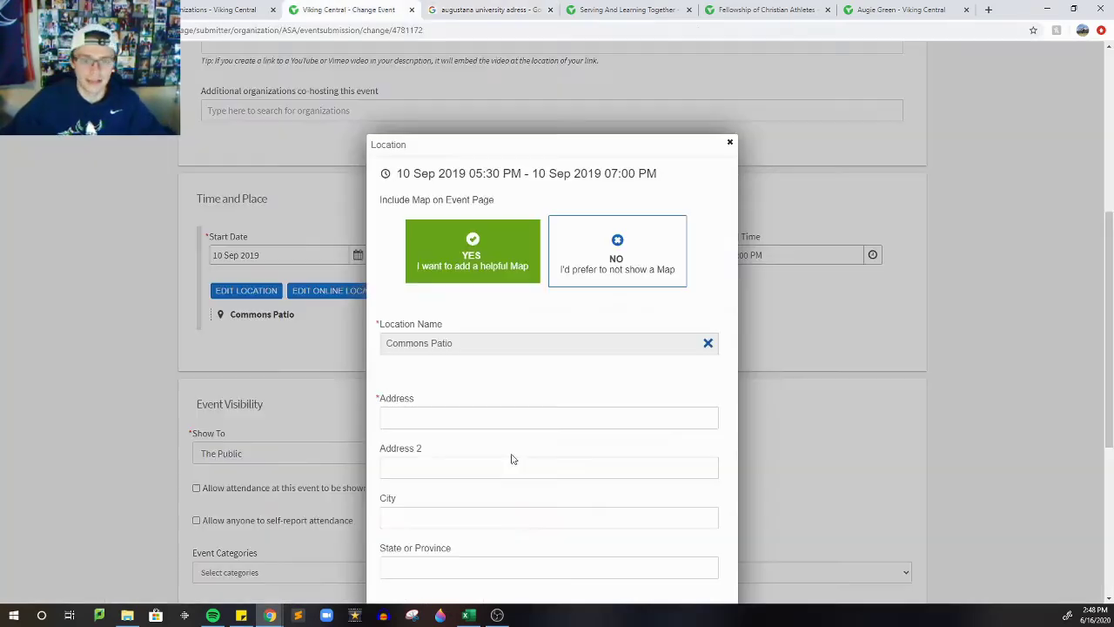
{"action": "left_click", "coordinate": [471, 417]}
{"action": "type", "text": "2001 S Summit Ave, Sioux Falls, SD 57197"}
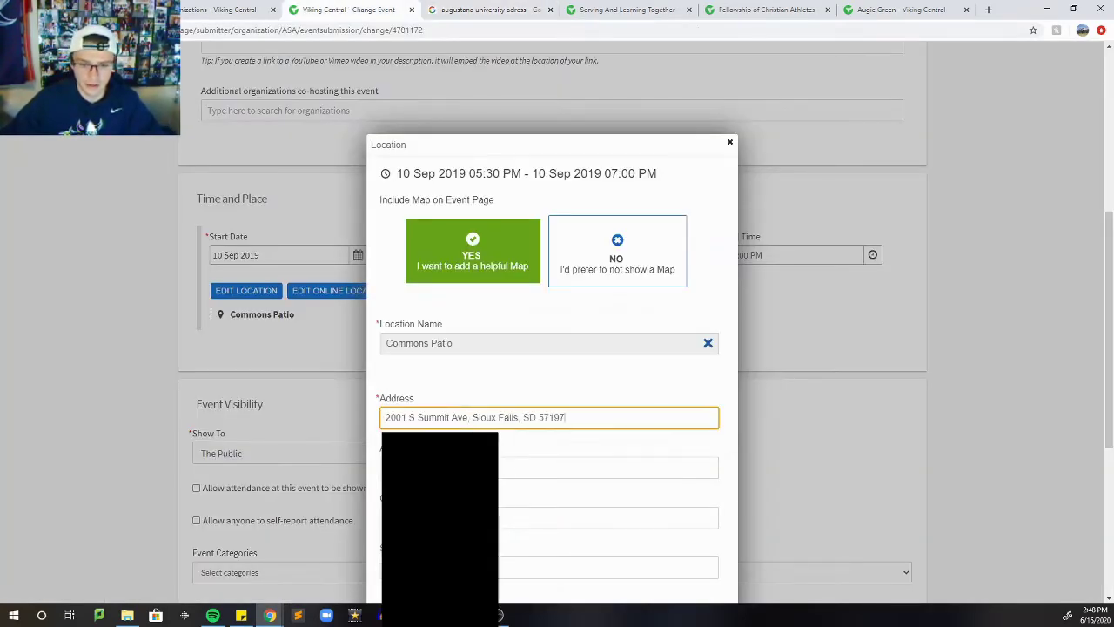
{"action": "scroll", "coordinate": [511, 472], "scroll_direction": "down", "scroll_amount": 2}
{"action": "left_click", "coordinate": [563, 344]}
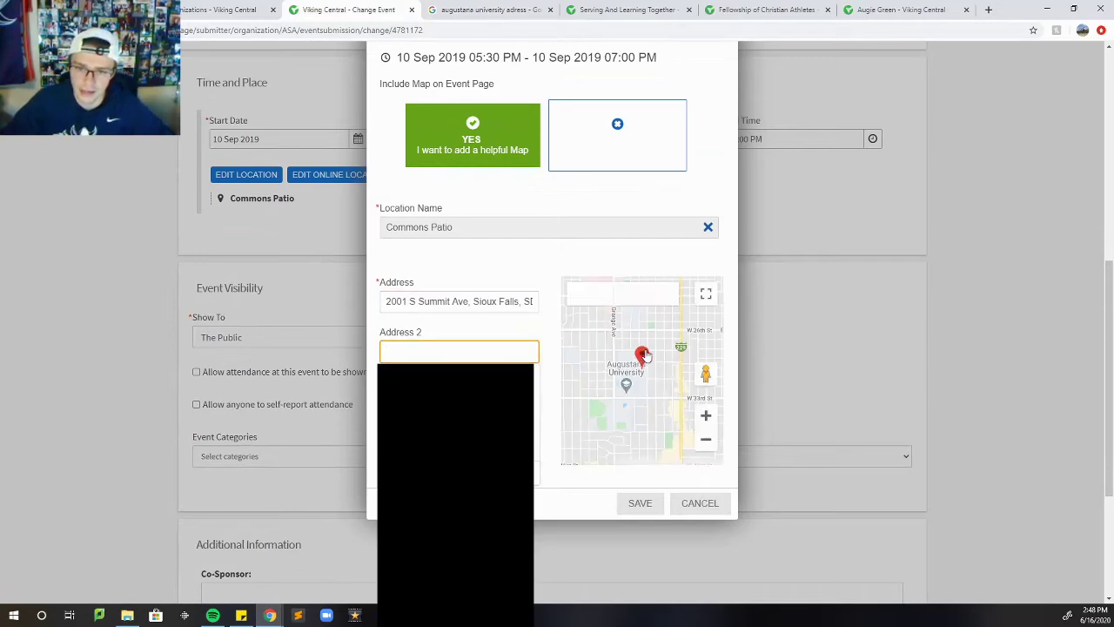
{"action": "left_click", "coordinate": [706, 295]}
- Drag the map pin just below Edith Mortenson Center Theatre, then exit full-screen map
{"action": "scroll", "coordinate": [567, 323], "scroll_direction": "up", "scroll_amount": 4}
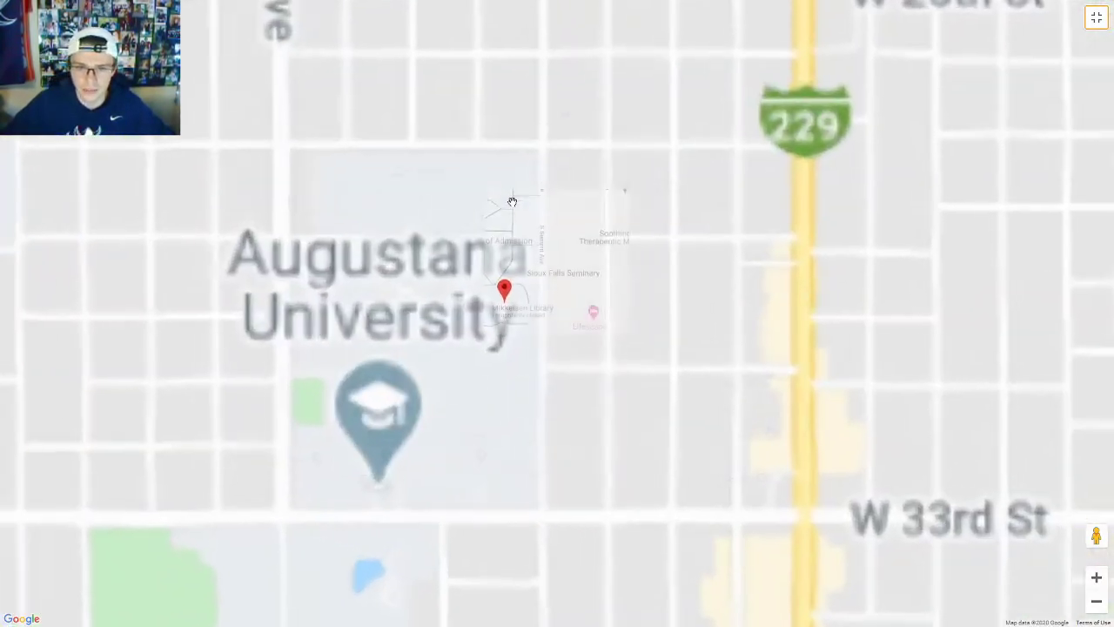
{"action": "mouse_move", "coordinate": [586, 300]}
{"action": "left_mouse_down"}
{"action": "mouse_move", "coordinate": [494, 277]}
{"action": "mouse_move", "coordinate": [500, 287]}
{"action": "left_mouse_up"}
{"action": "scroll", "coordinate": [501, 300], "scroll_direction": "up", "scroll_amount": 5}
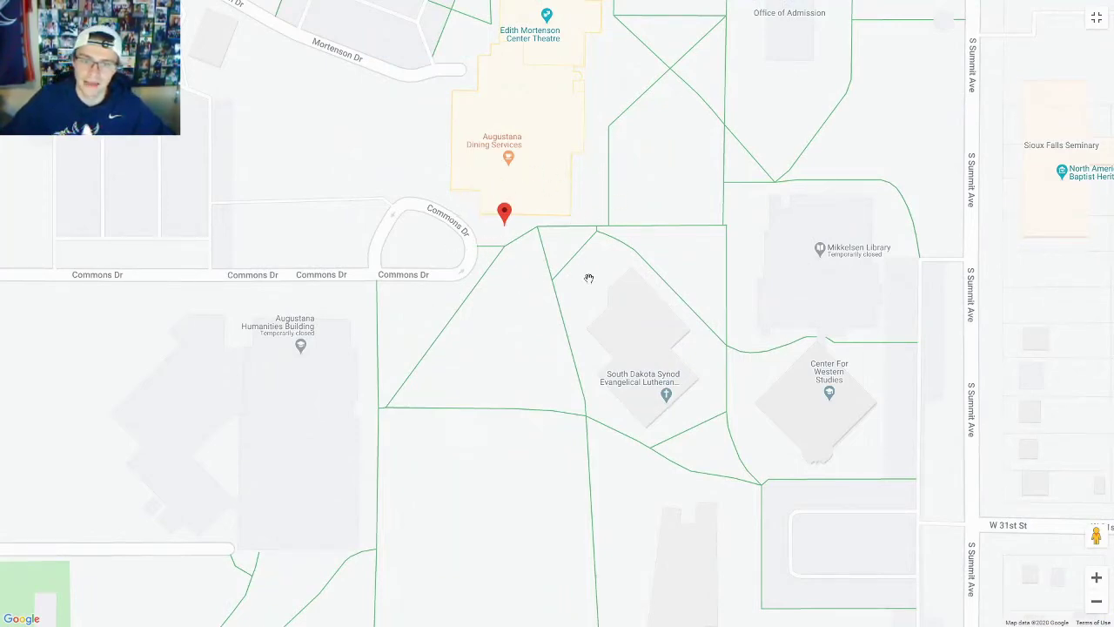
{"action": "scroll", "coordinate": [583, 388], "scroll_direction": "down", "scroll_amount": 5}
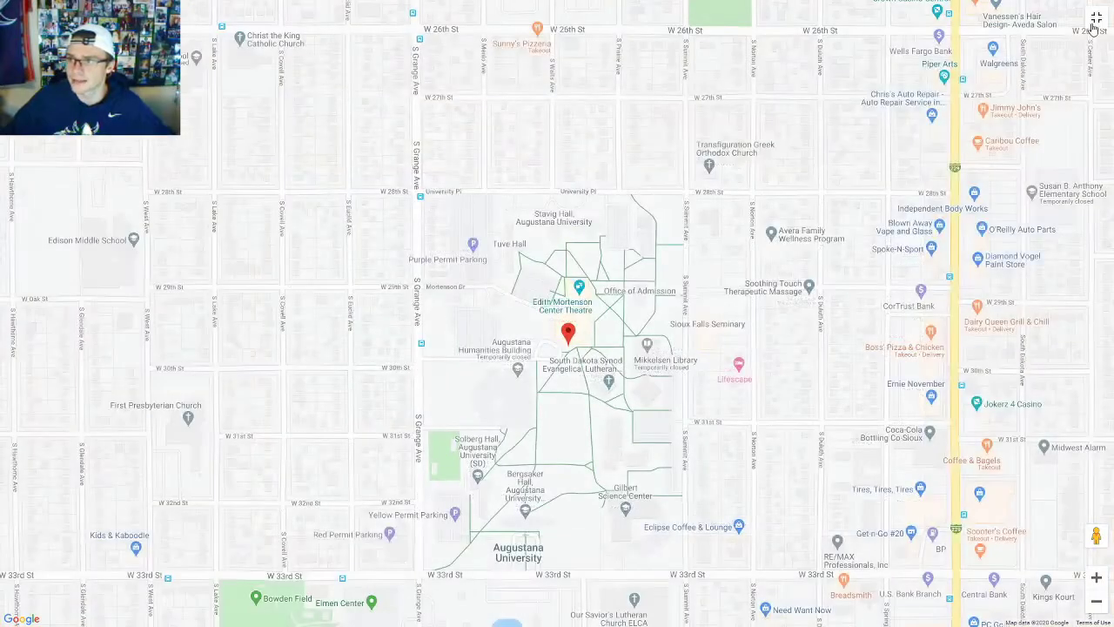
{"action": "left_click", "coordinate": [1096, 19]}
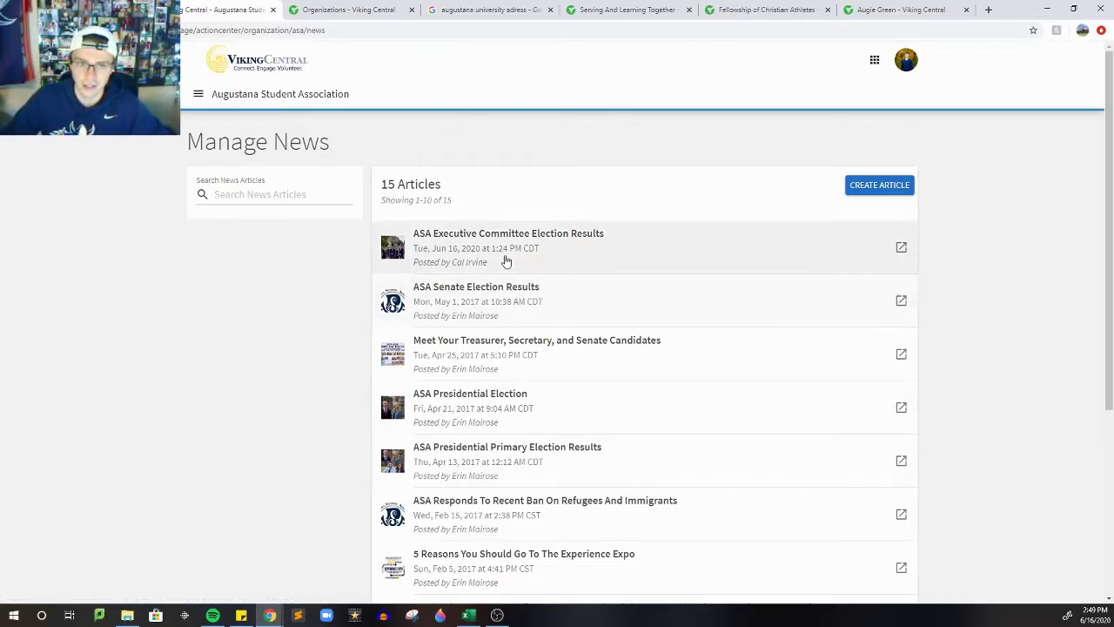
- Scroll the Manage News list of 15 articles and start a new news article
{"action": "scroll", "coordinate": [351, 378], "scroll_direction": "down", "scroll_amount": 1}
{"action": "scroll", "coordinate": [226, 496], "scroll_direction": "down", "scroll_amount": 2}
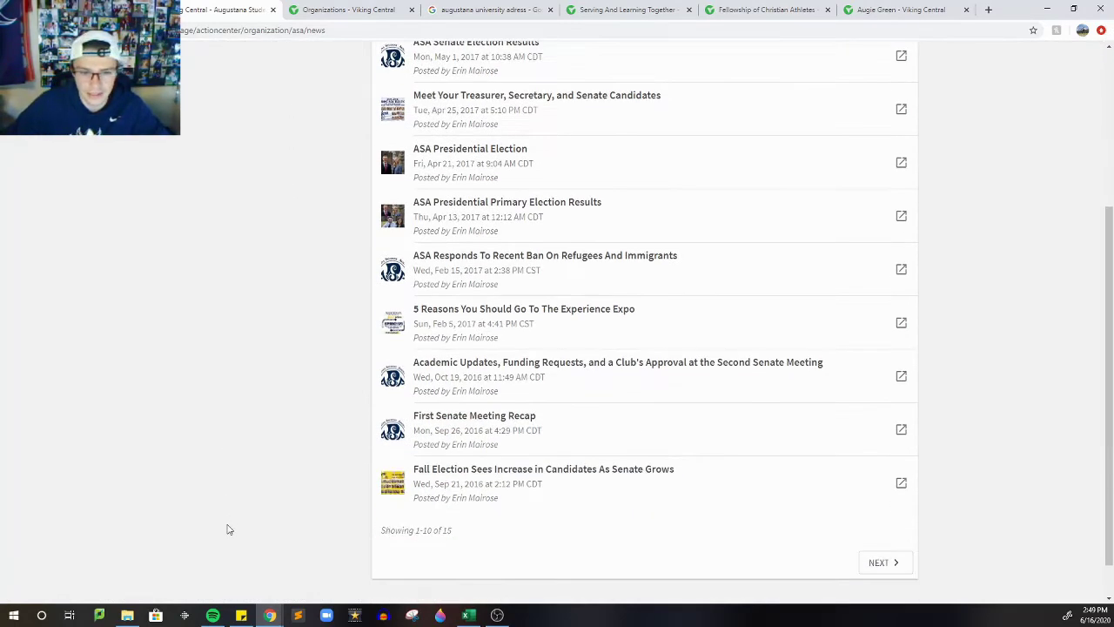
{"action": "scroll", "coordinate": [374, 505], "scroll_direction": "up", "scroll_amount": 4}
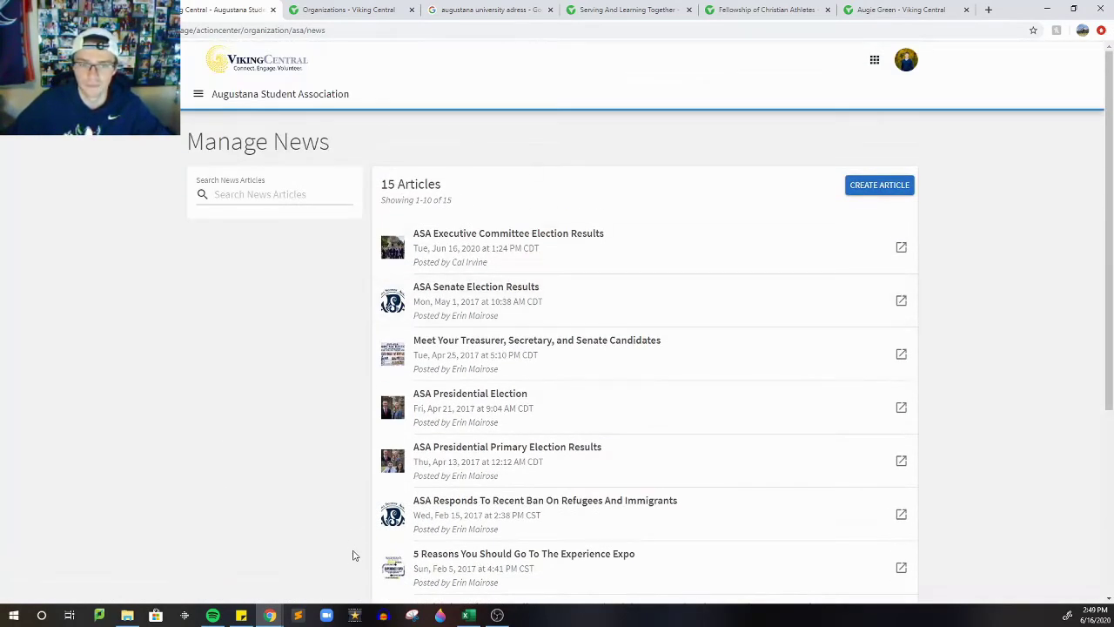
{"action": "left_click", "coordinate": [874, 186]}
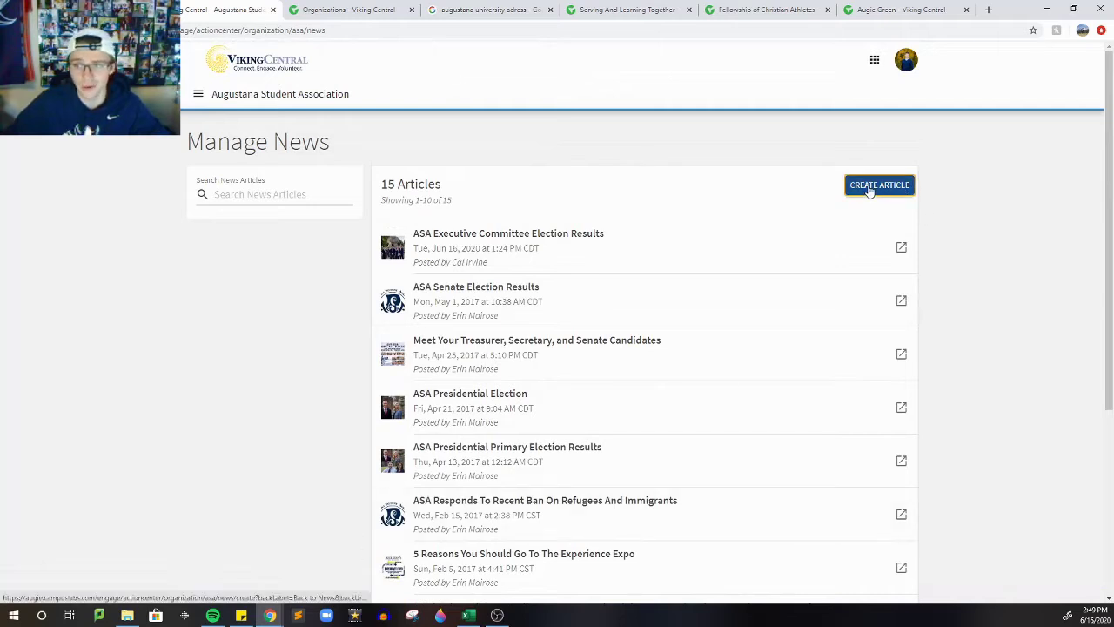
- Keep the blank article's visibility at Public and leave it unsaved for Manage News
{"action": "scroll", "coordinate": [341, 284], "scroll_direction": "down", "scroll_amount": 1}
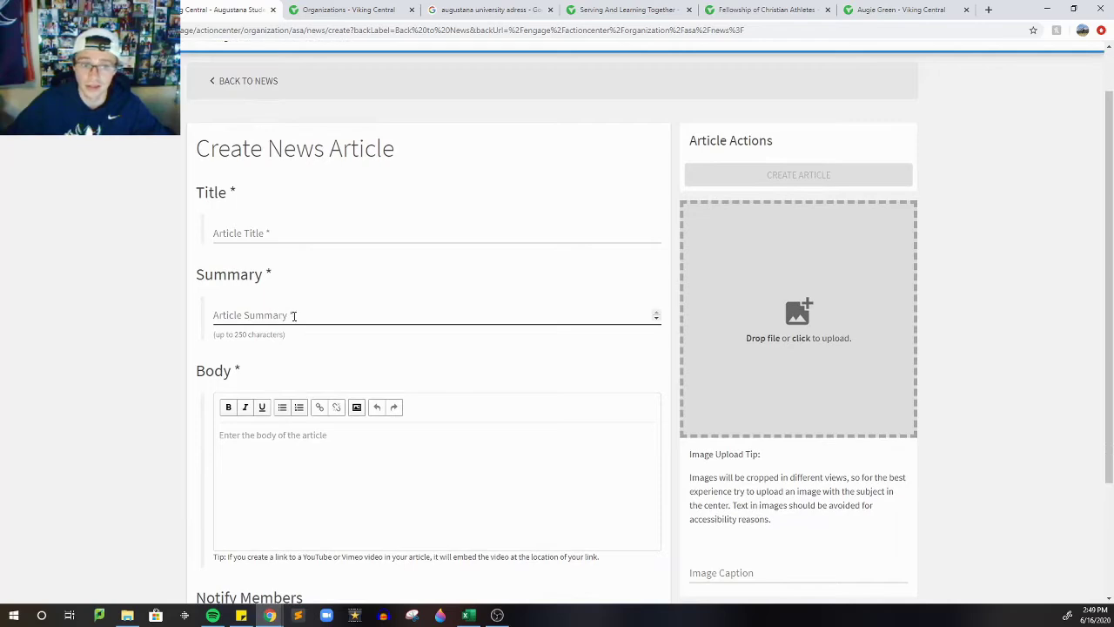
{"action": "scroll", "coordinate": [408, 343], "scroll_direction": "down", "scroll_amount": 2}
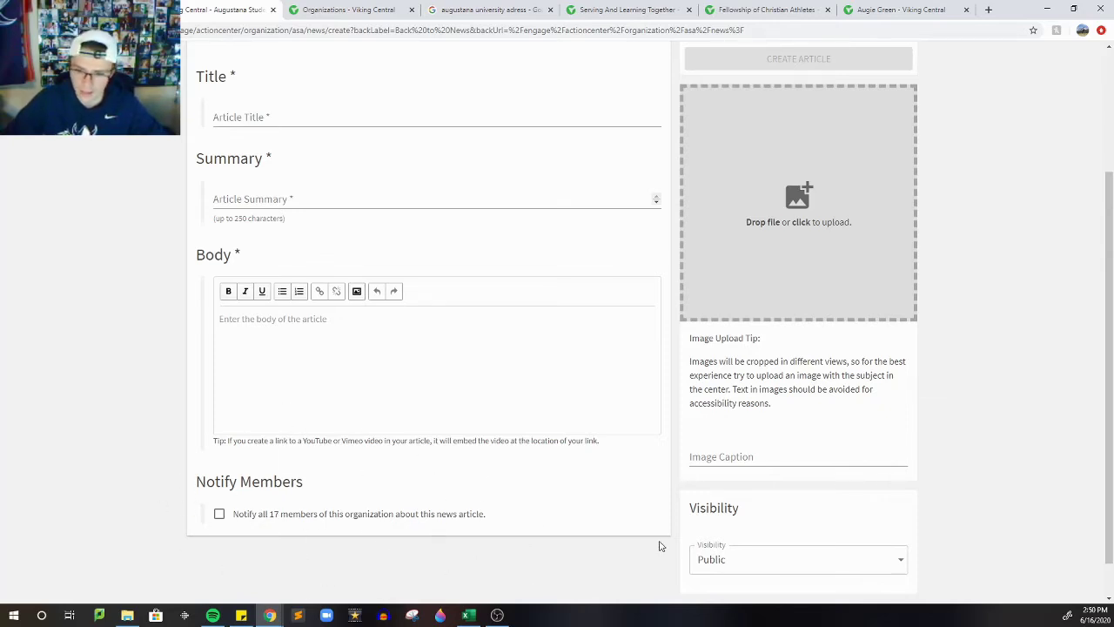
{"action": "scroll", "coordinate": [644, 548], "scroll_direction": "down", "scroll_amount": 1}
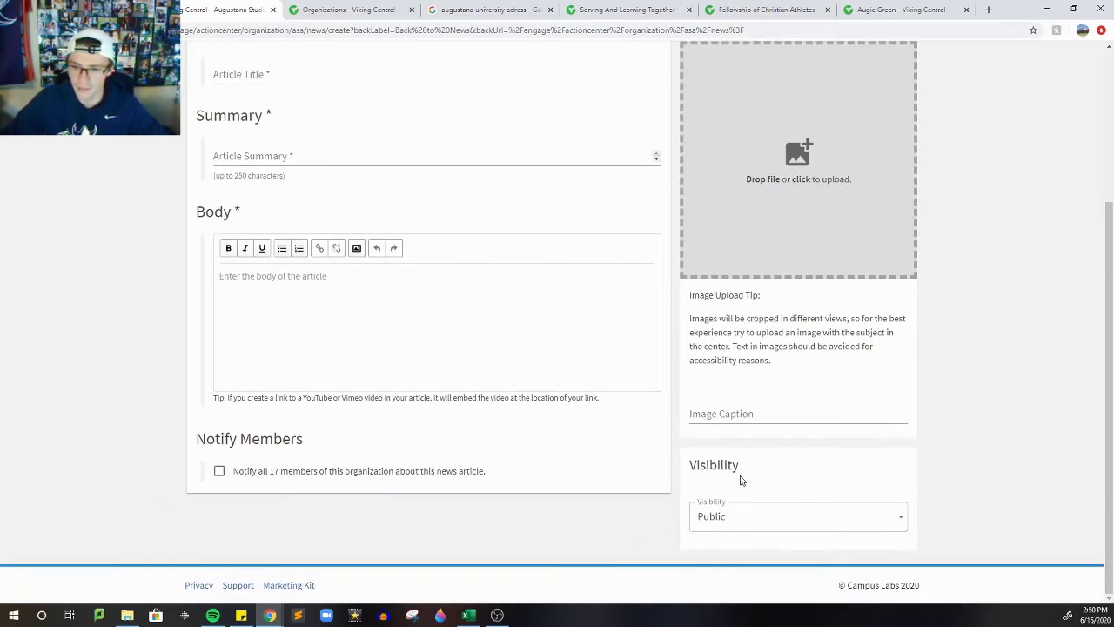
{"action": "left_click", "coordinate": [773, 518]}
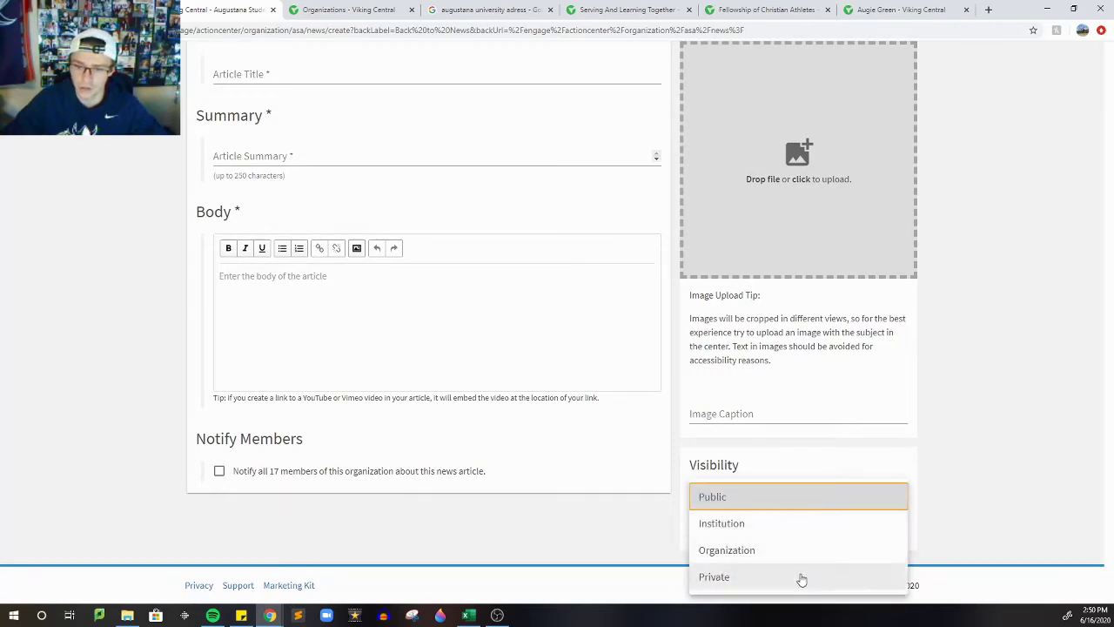
{"action": "left_click", "coordinate": [1010, 462]}
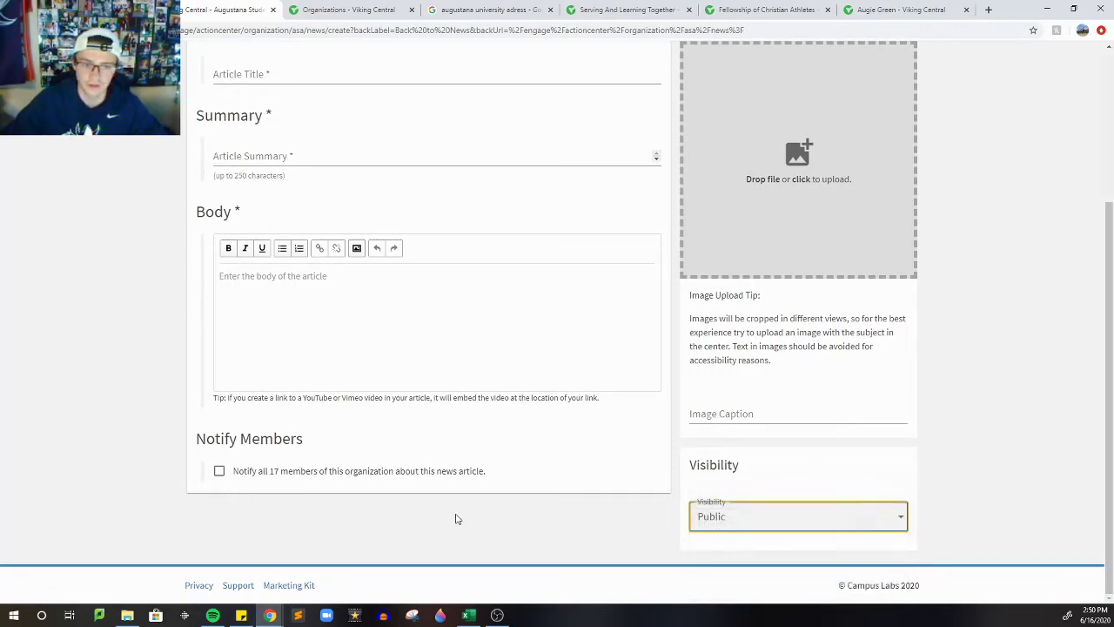
{"action": "scroll", "coordinate": [473, 538], "scroll_direction": "up", "scroll_amount": 3}
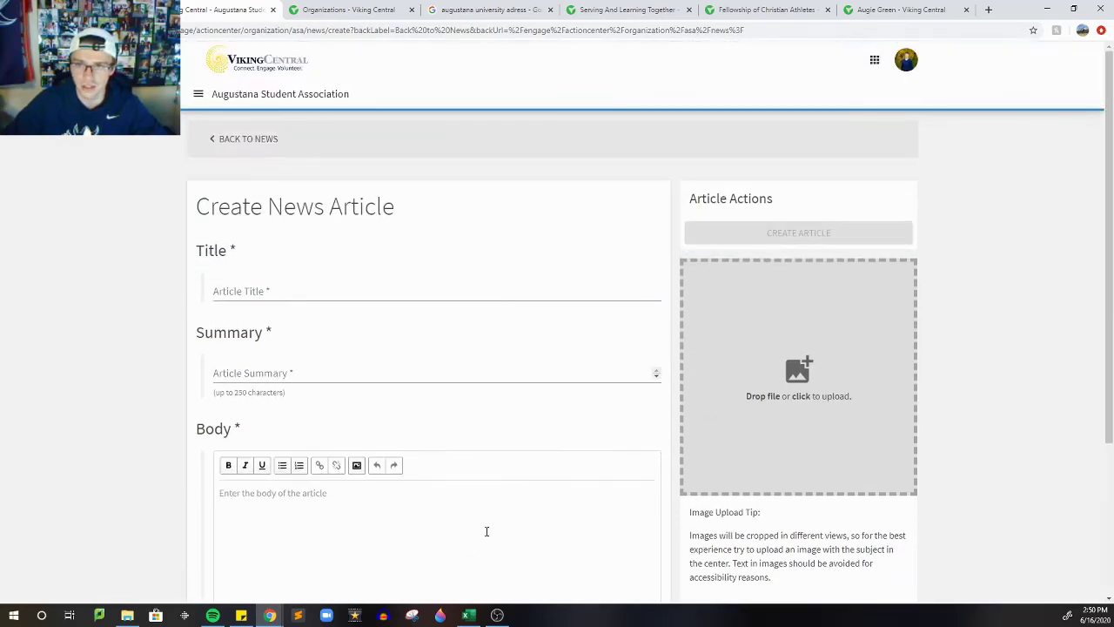
{"action": "left_click", "coordinate": [250, 141]}
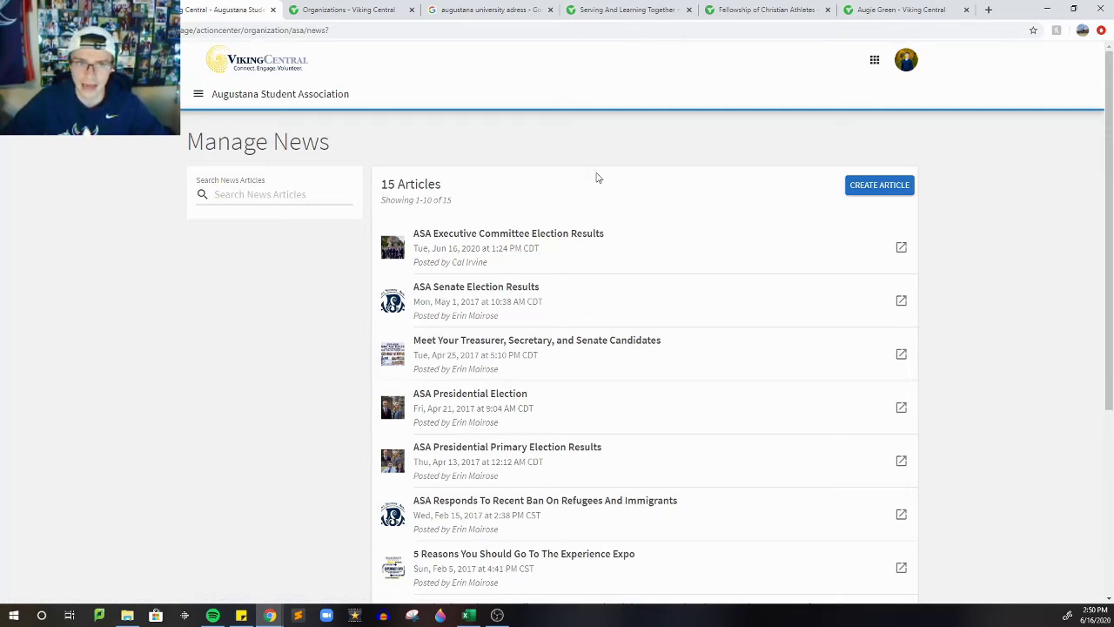
- Go back from the management page and scroll through the public News feed
{"action": "key", "text": "alt+Left"}
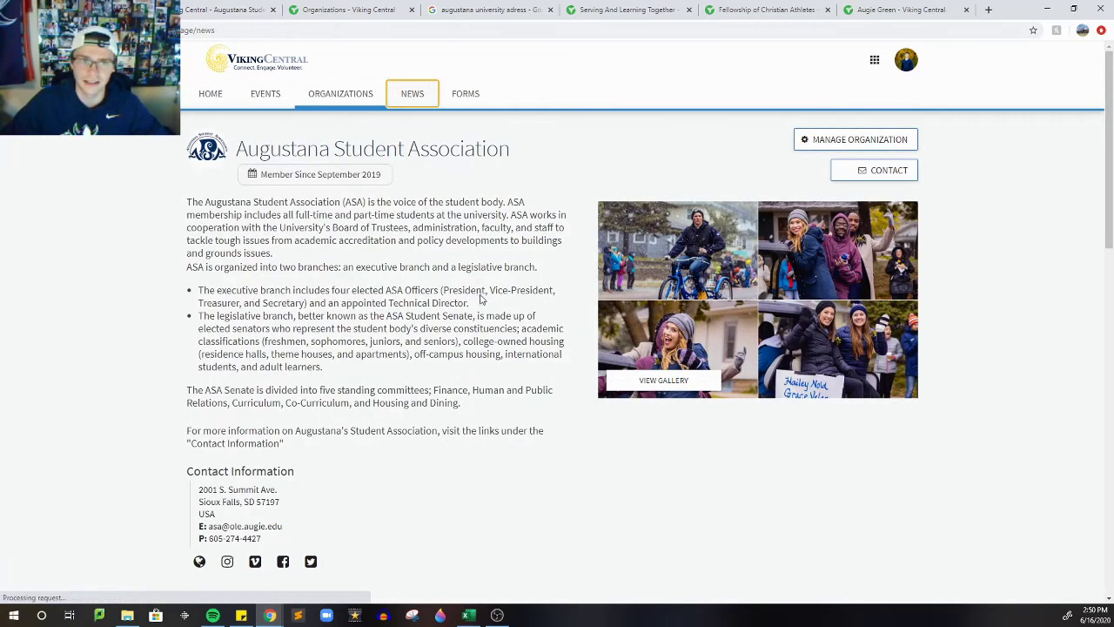
{"action": "scroll", "coordinate": [540, 436], "scroll_direction": "down", "scroll_amount": 1}
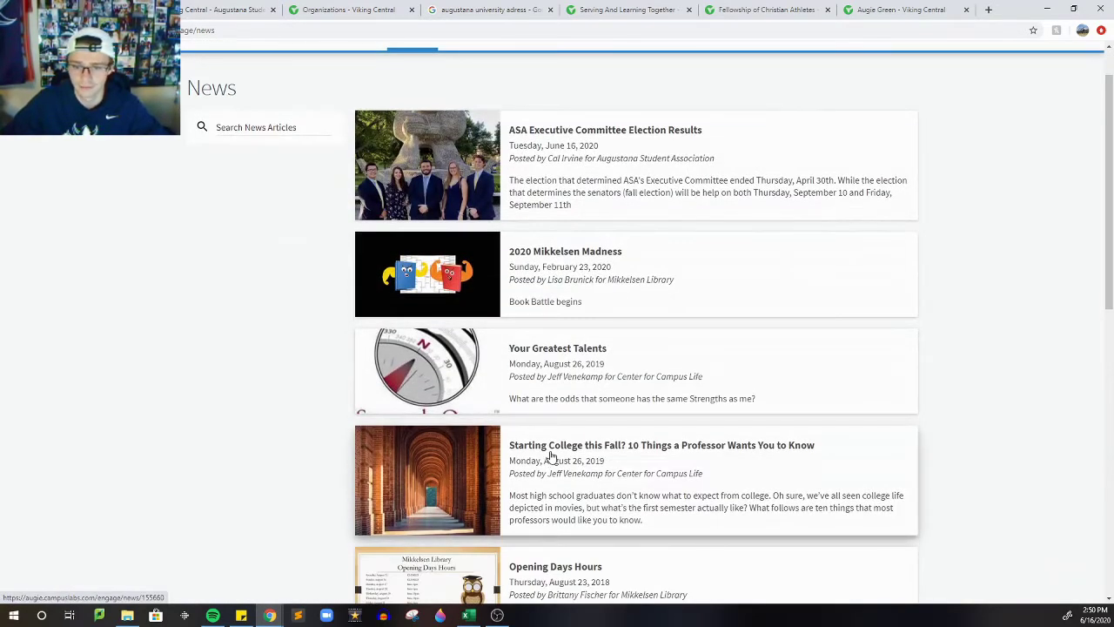
{"action": "scroll", "coordinate": [550, 457], "scroll_direction": "down", "scroll_amount": 1}
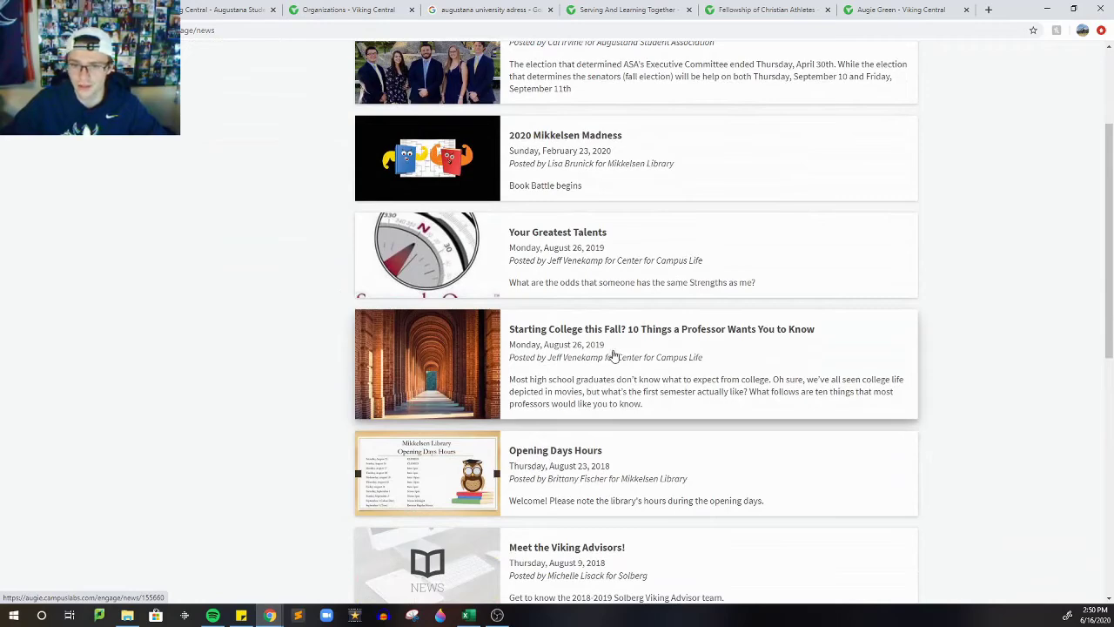
{"action": "scroll", "coordinate": [827, 305], "scroll_direction": "up", "scroll_amount": 2}
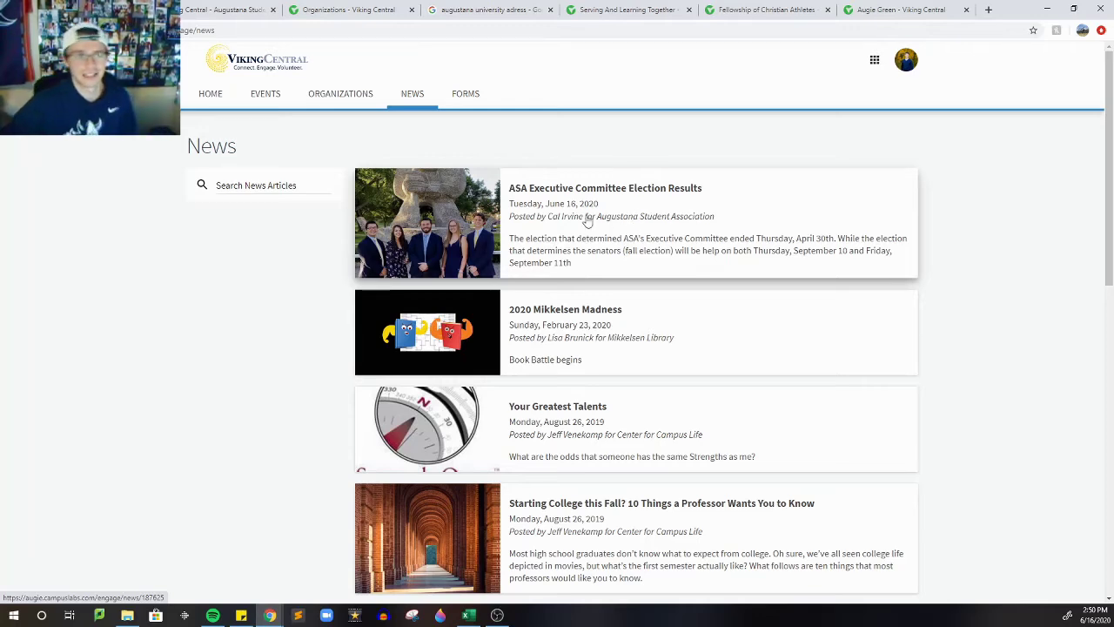
- Return to the ASA organization page and scroll through its contents
{"action": "key", "text": "alt+Left"}
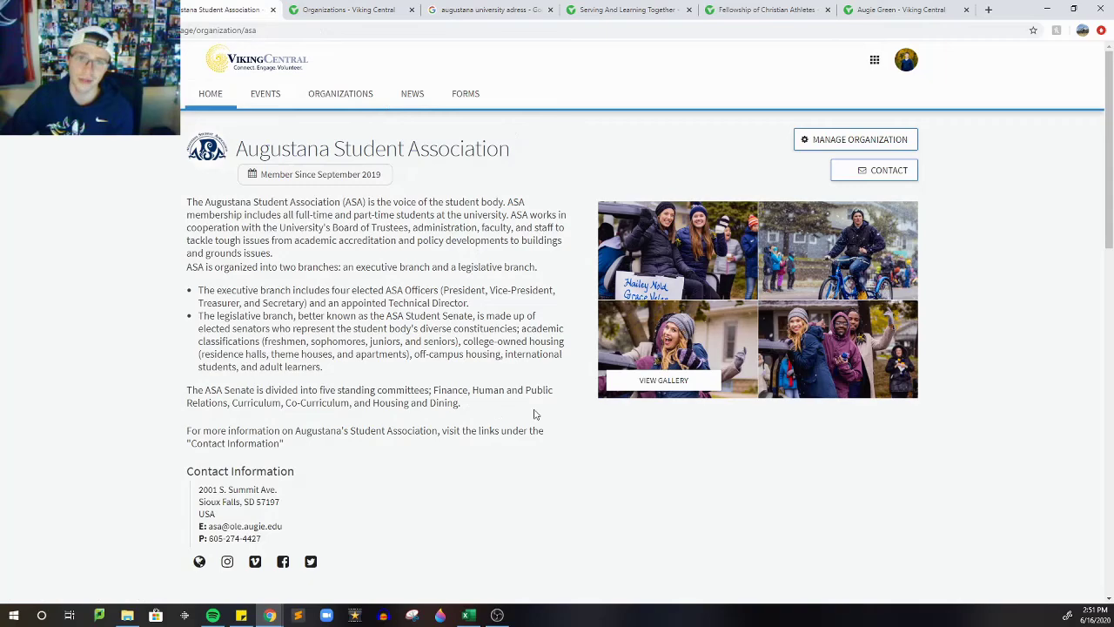
{"action": "scroll", "coordinate": [389, 375], "scroll_direction": "down", "scroll_amount": 8}
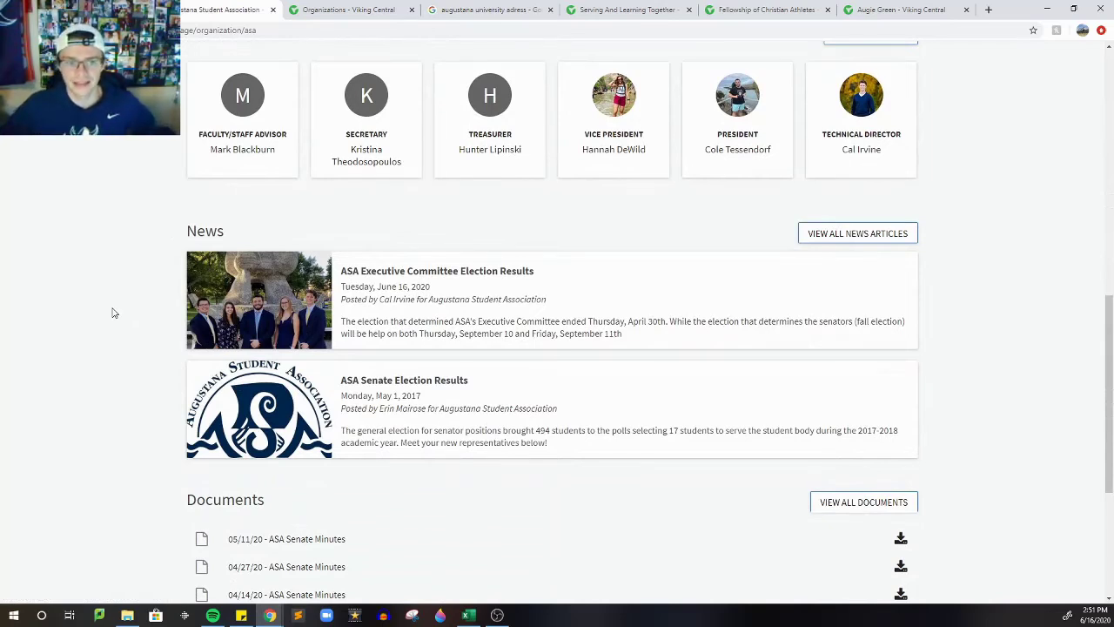
{"action": "scroll", "coordinate": [112, 312], "scroll_direction": "up", "scroll_amount": 2}
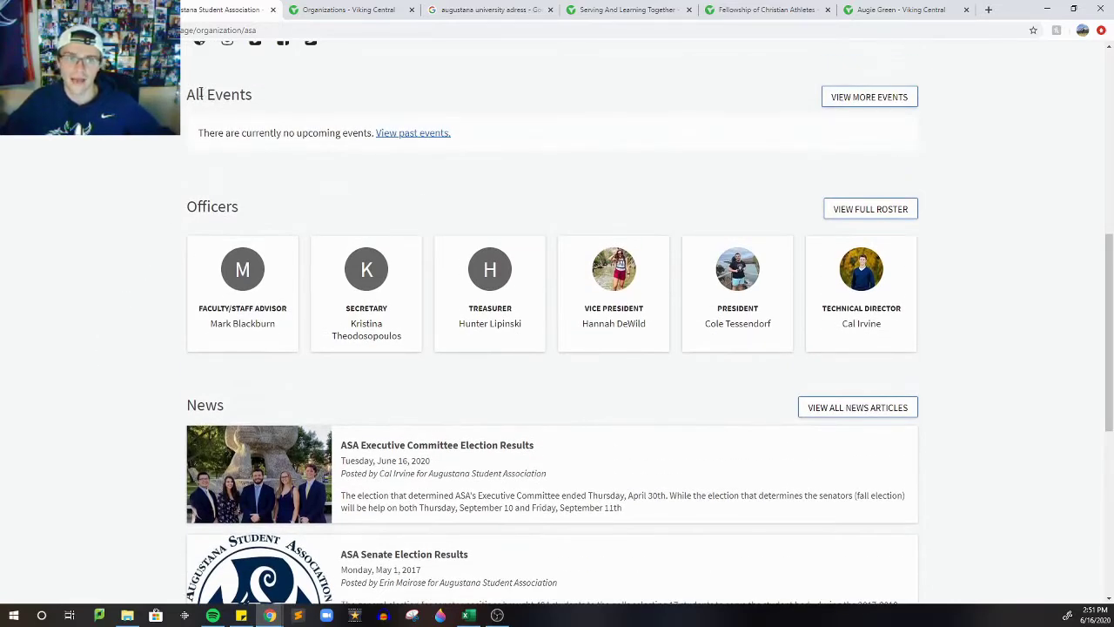
{"action": "scroll", "coordinate": [127, 187], "scroll_direction": "down", "scroll_amount": 2}
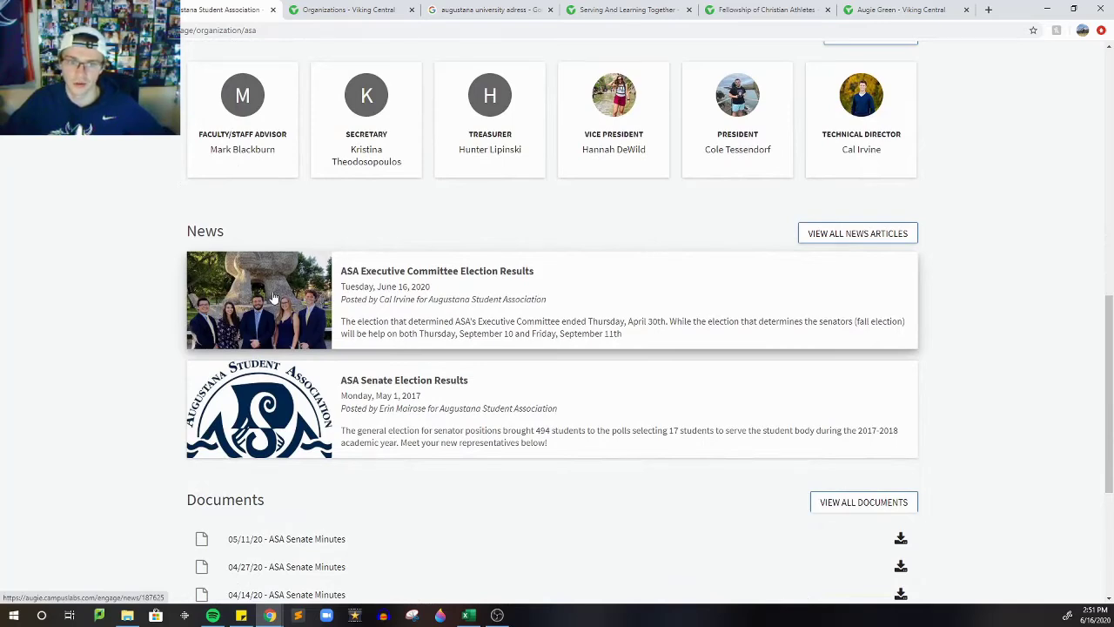
{"action": "scroll", "coordinate": [269, 301], "scroll_direction": "up", "scroll_amount": 2}
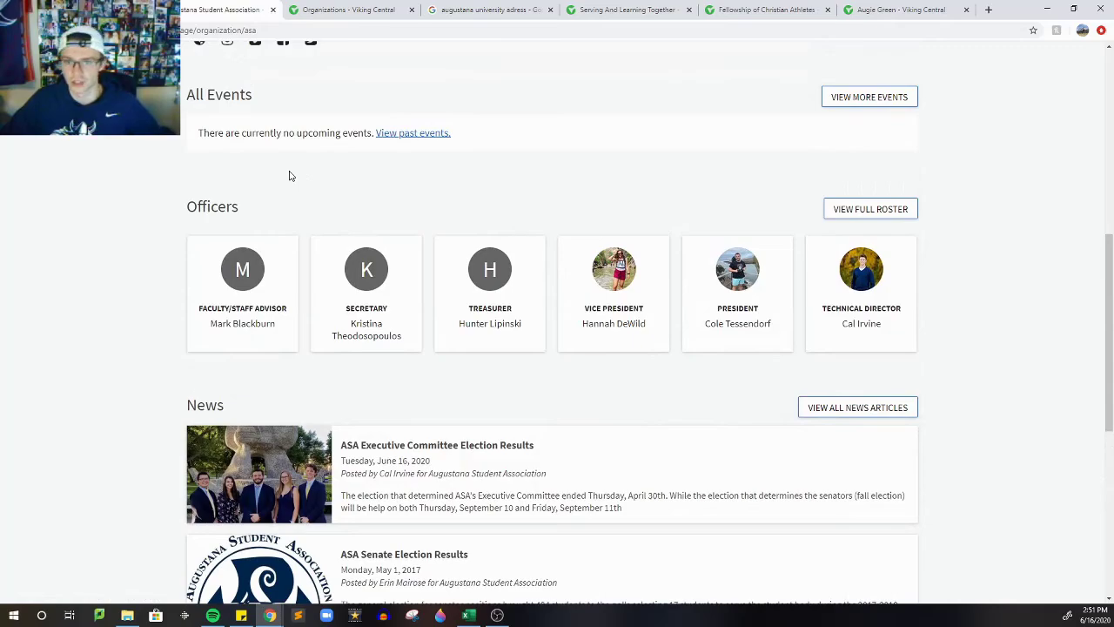
{"action": "scroll", "coordinate": [279, 213], "scroll_direction": "up", "scroll_amount": 6}
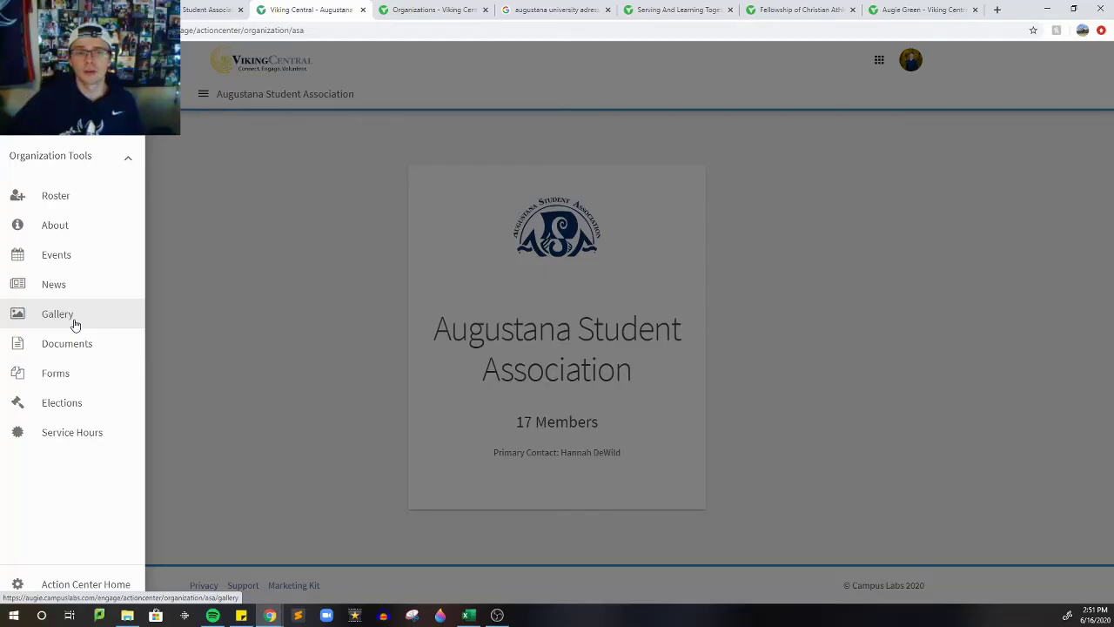
- Open the ASA Gallery with its 6 albums, preview the Create Album form, then return to the album list
{"action": "left_click", "coordinate": [76, 321]}
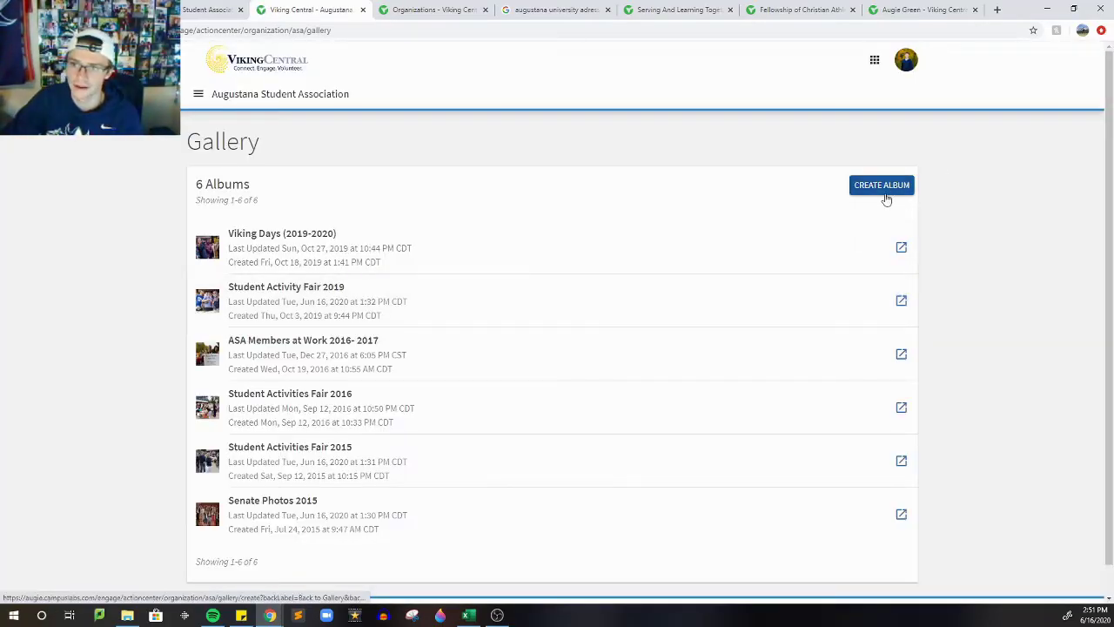
{"action": "left_click", "coordinate": [888, 186]}
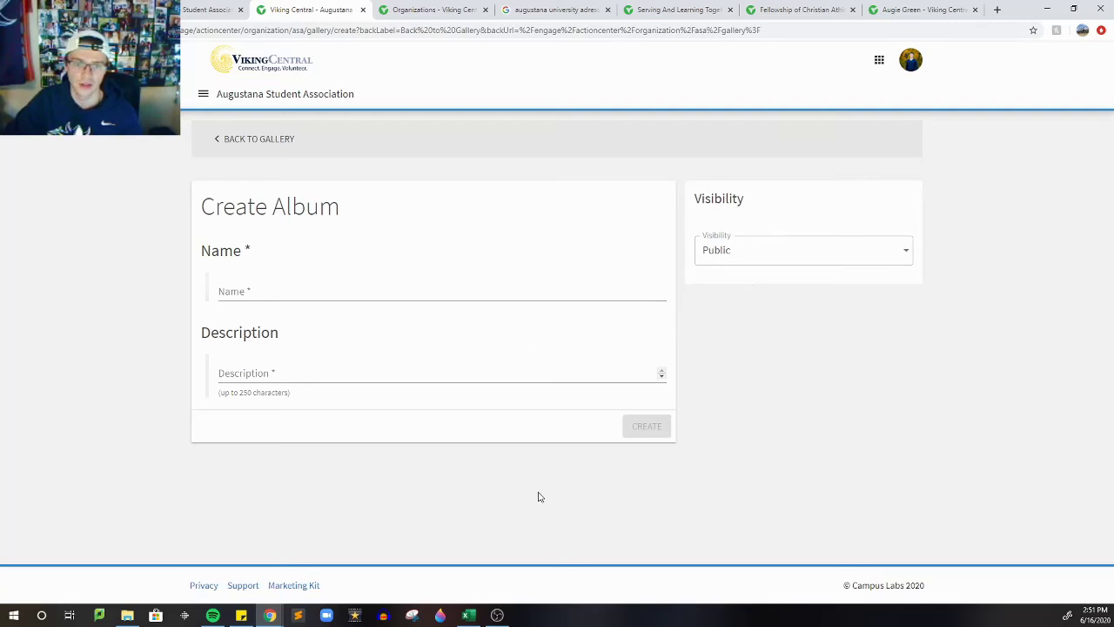
{"action": "left_click", "coordinate": [280, 150]}
{"action": "scroll", "coordinate": [623, 396], "scroll_direction": "down", "scroll_amount": 1}
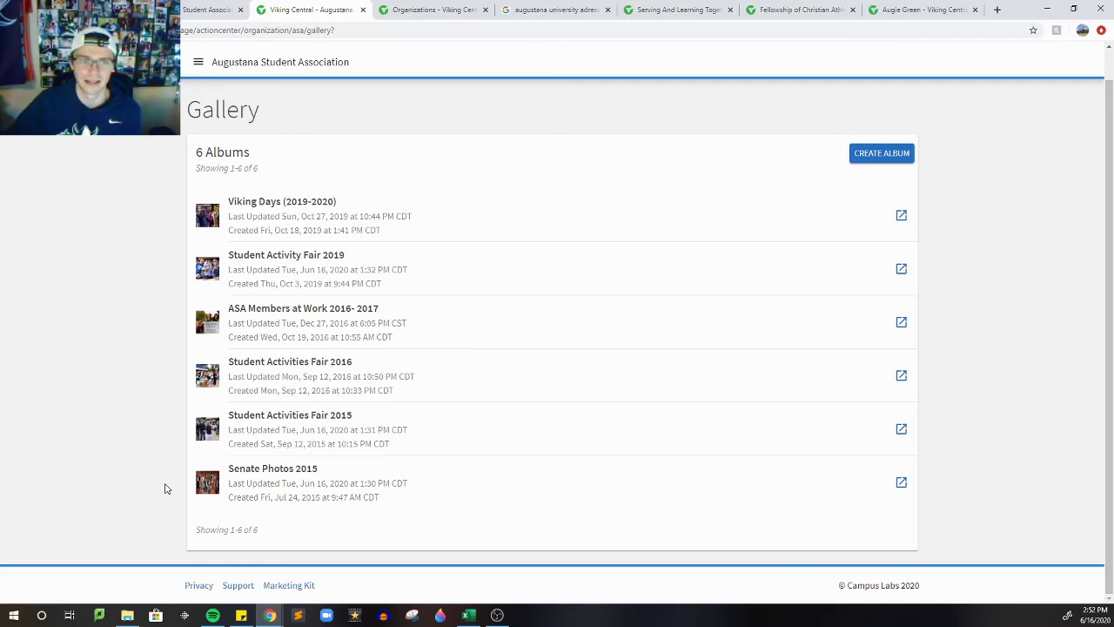
{"action": "scroll", "coordinate": [166, 489], "scroll_direction": "up", "scroll_amount": 1}
- Open the Organization Tools sidebar from the Gallery page and choose Documents
{"action": "scroll", "coordinate": [163, 436], "scroll_direction": "down", "scroll_amount": 1}
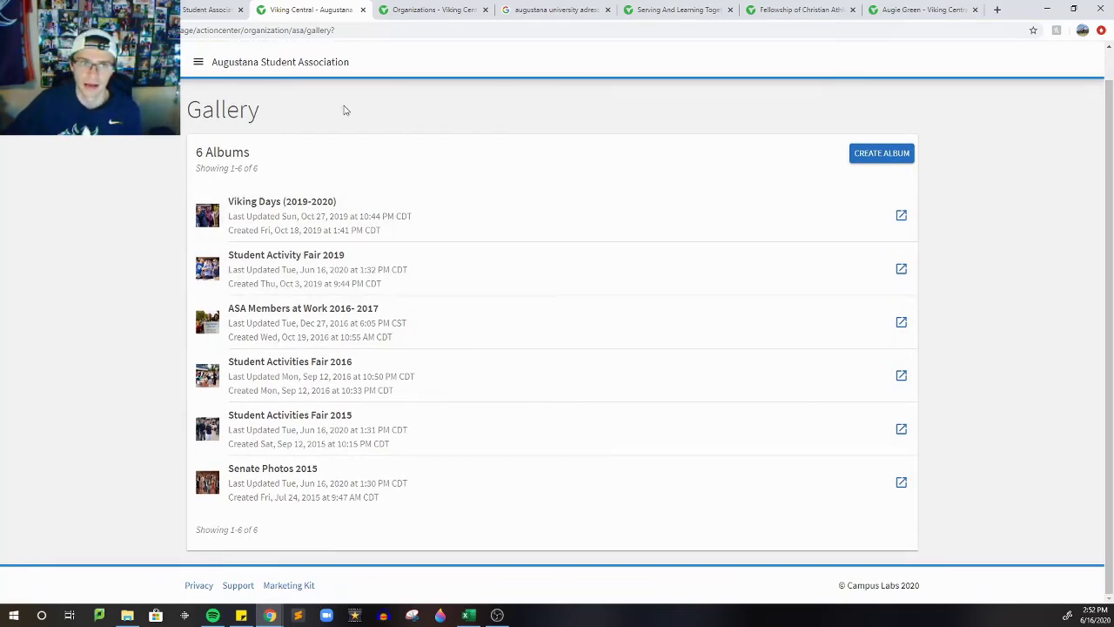
{"action": "left_click", "coordinate": [256, 63]}
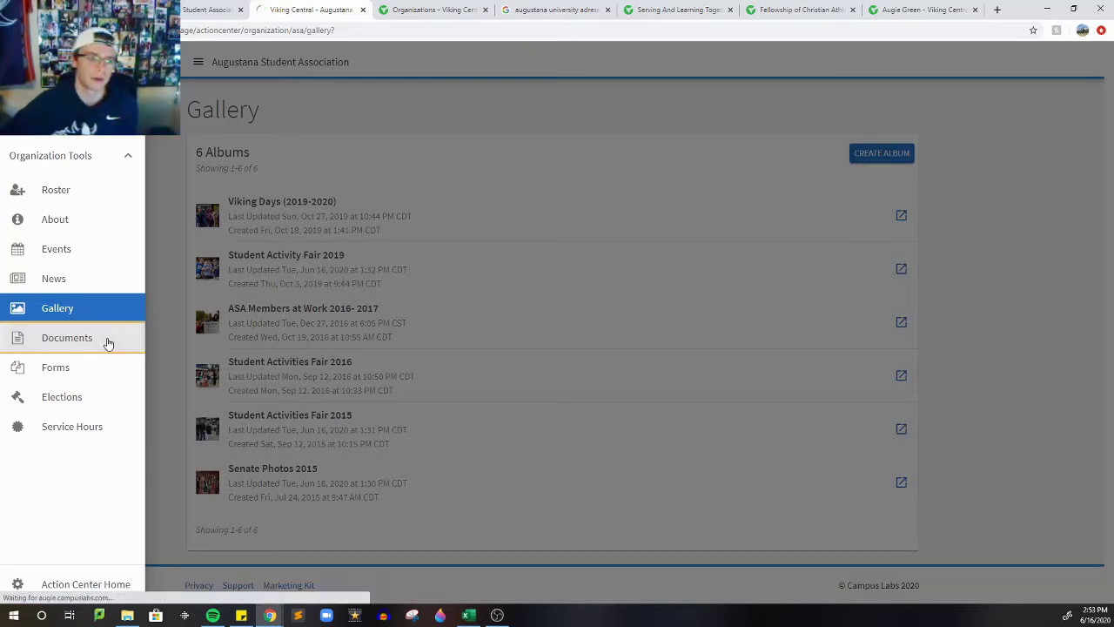
{"action": "left_click", "coordinate": [108, 343]}
- Browse the six Documents folders, opening and closing the 2019-2020 meeting minutes folder's action menu unchanged
{"action": "scroll", "coordinate": [505, 387], "scroll_direction": "down", "scroll_amount": 1}
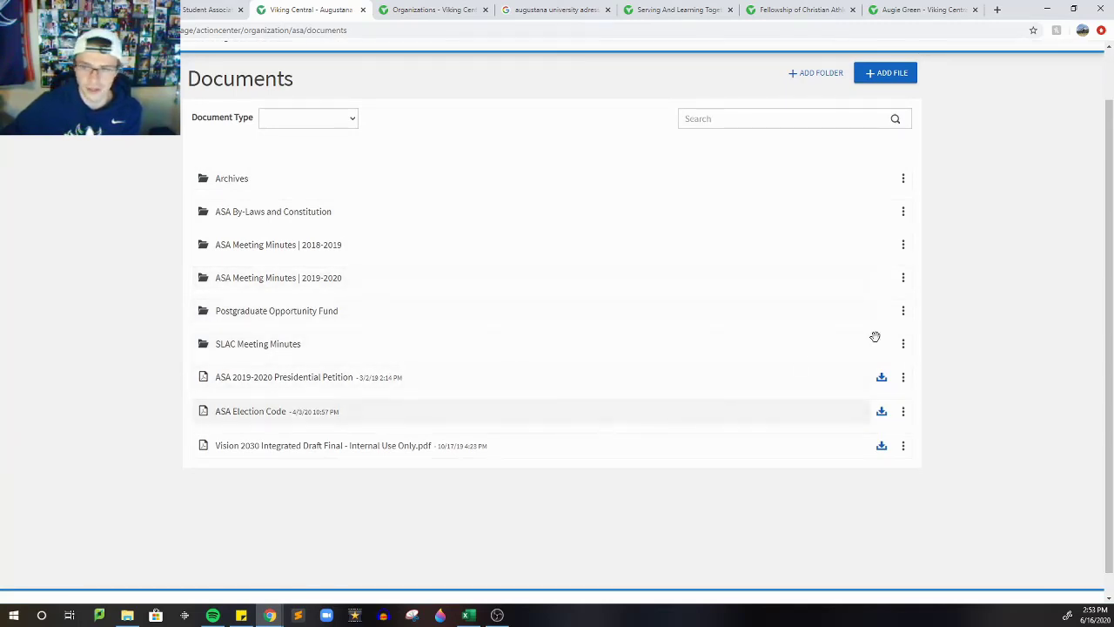
{"action": "left_click", "coordinate": [903, 278]}
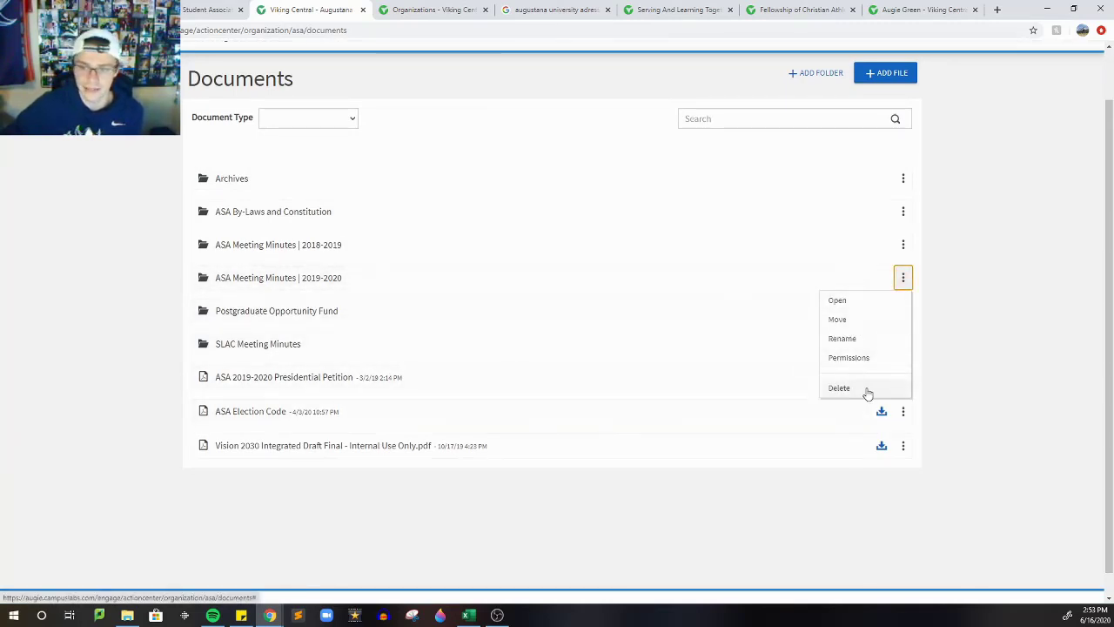
{"action": "left_click", "coordinate": [992, 357]}
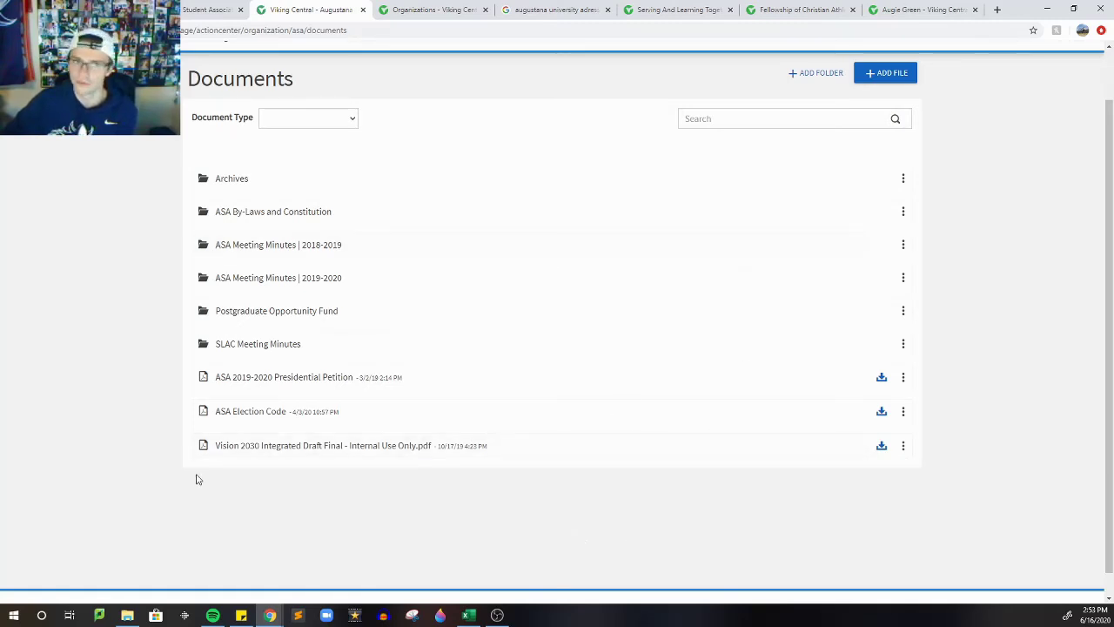
{"action": "scroll", "coordinate": [121, 450], "scroll_direction": "up", "scroll_amount": 1}
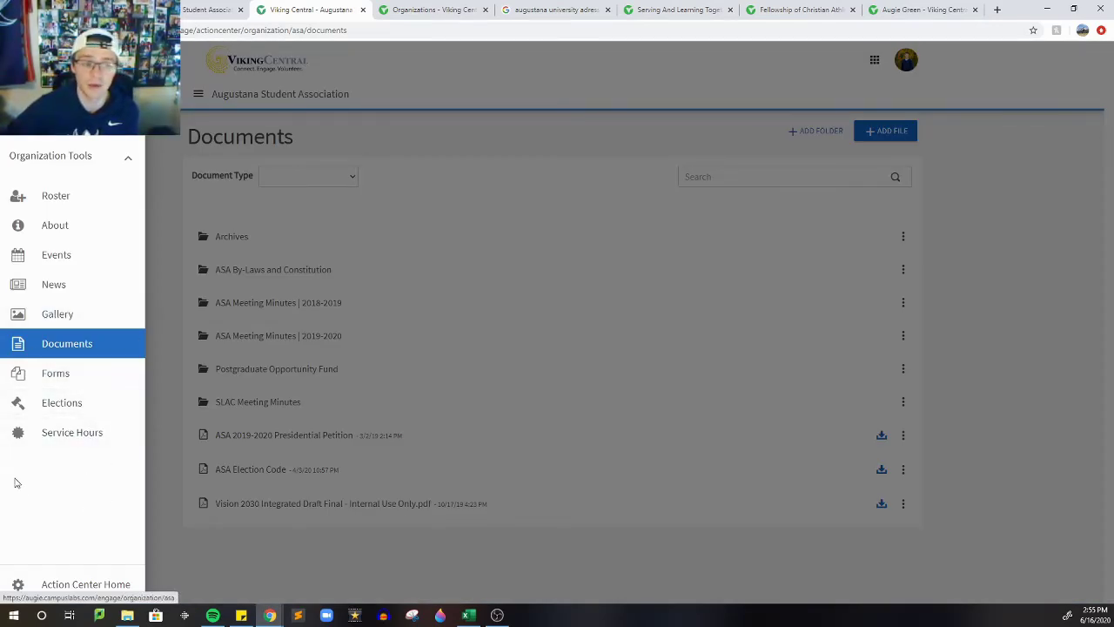
- Choose Service Hours in the Organization Tools sidebar to view pending, approved and denied hours
{"action": "left_click", "coordinate": [108, 440]}
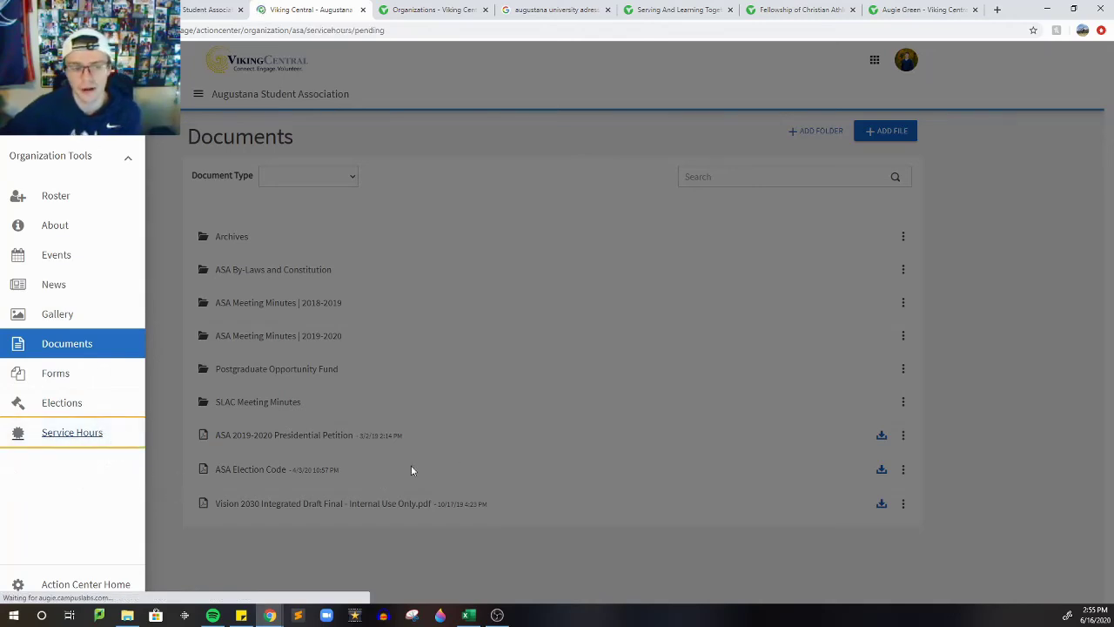